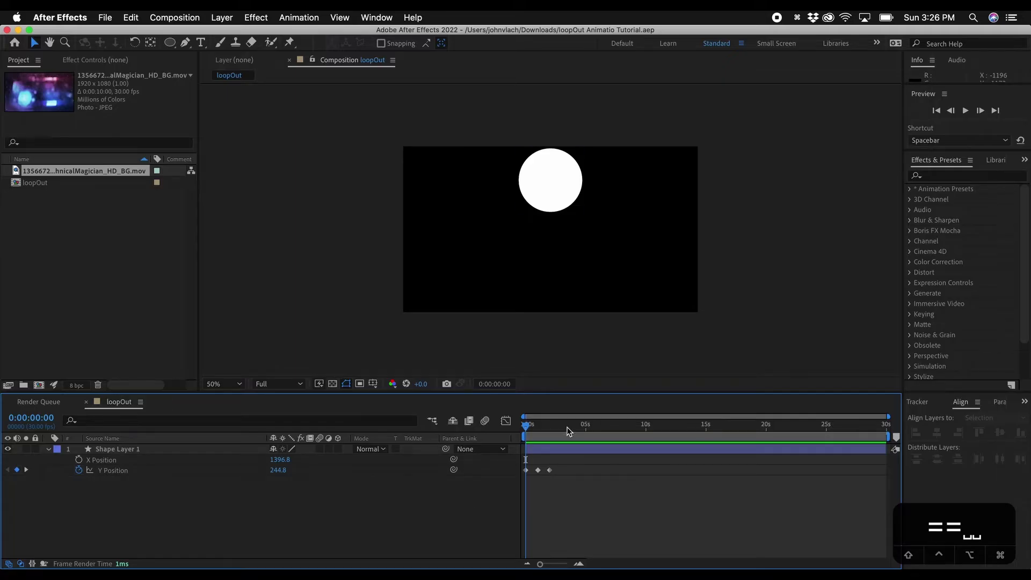
Preview and scrub the circle's single-bounce Y Position animation.
key("space")
key("space")
key("space")
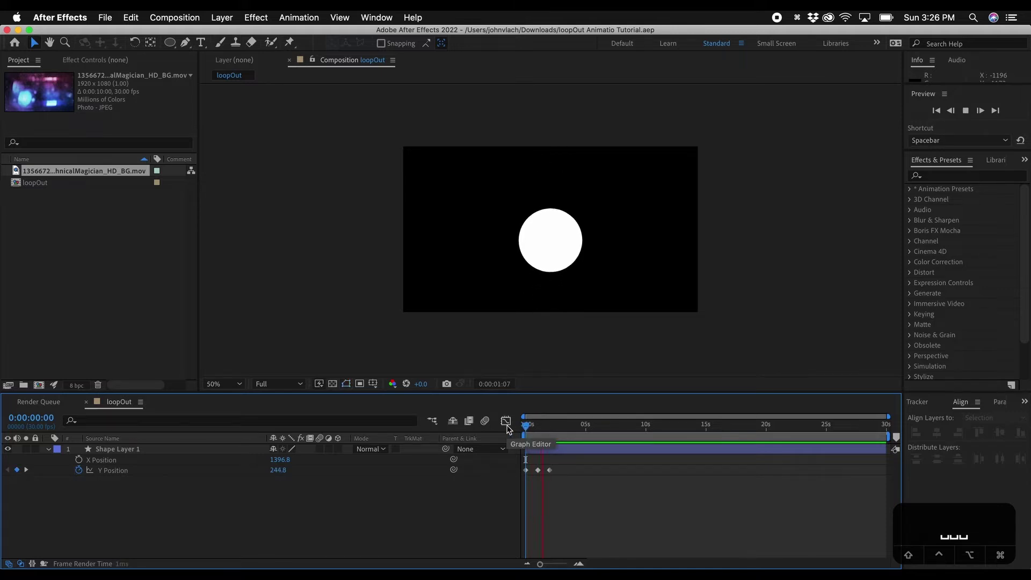
left_click(557, 489)
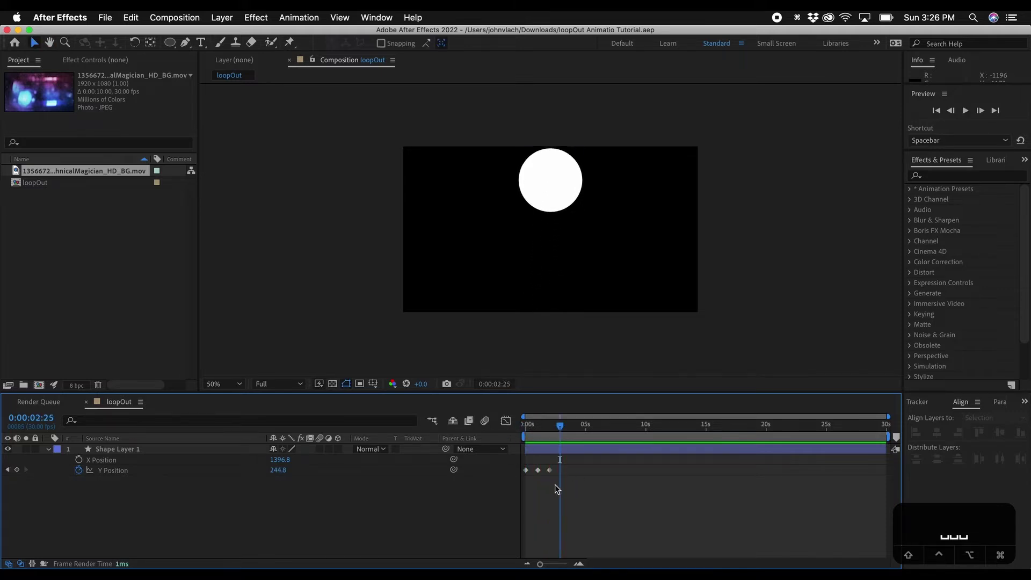
left_click_drag(559, 427, 507, 424)
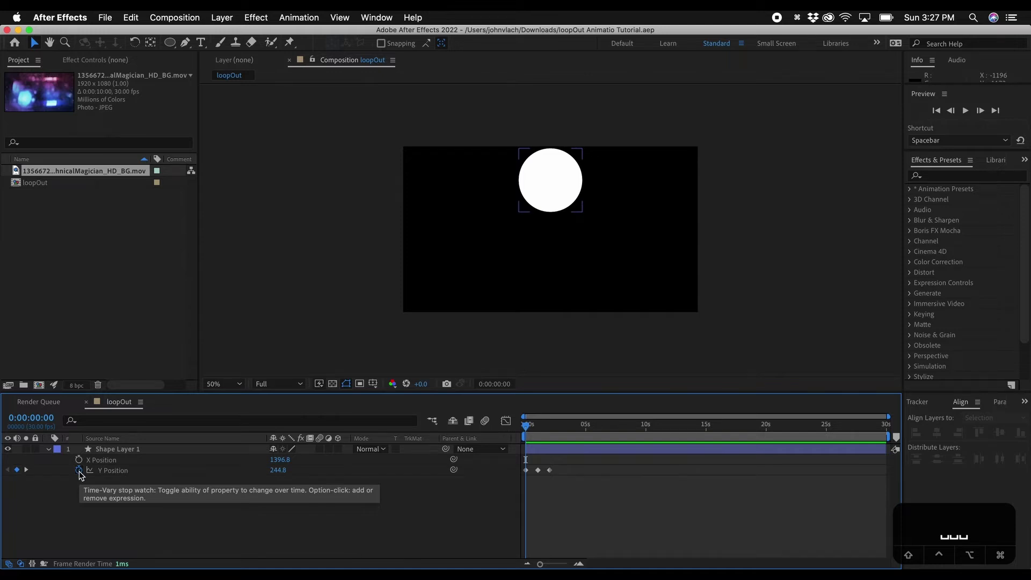
Add an expression to the Y Position stopwatch and enter loopOut(type="cycle",numKeyframes=0) so the bounce loops.
left_click(79, 471, "alt")
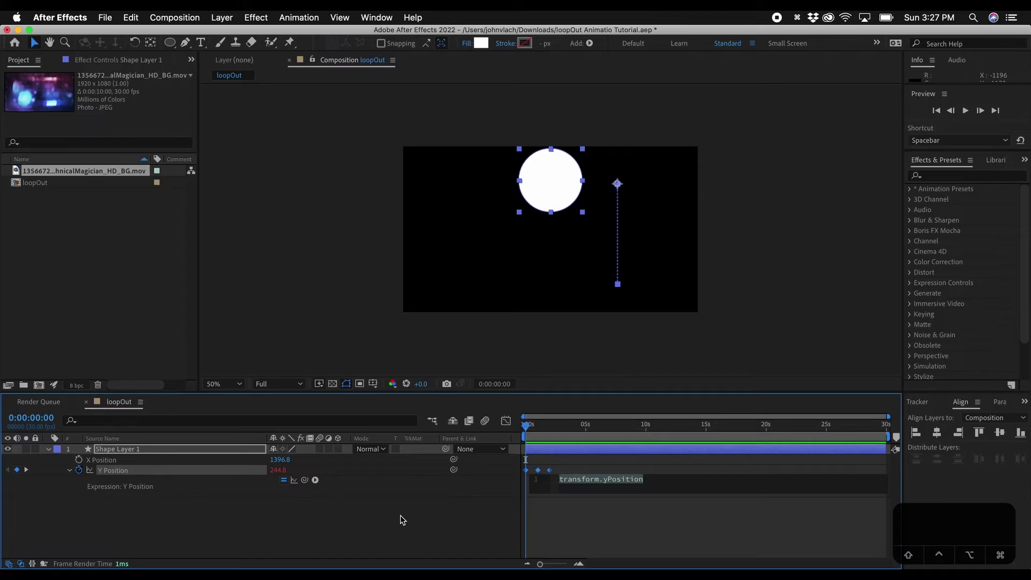
type("loo")
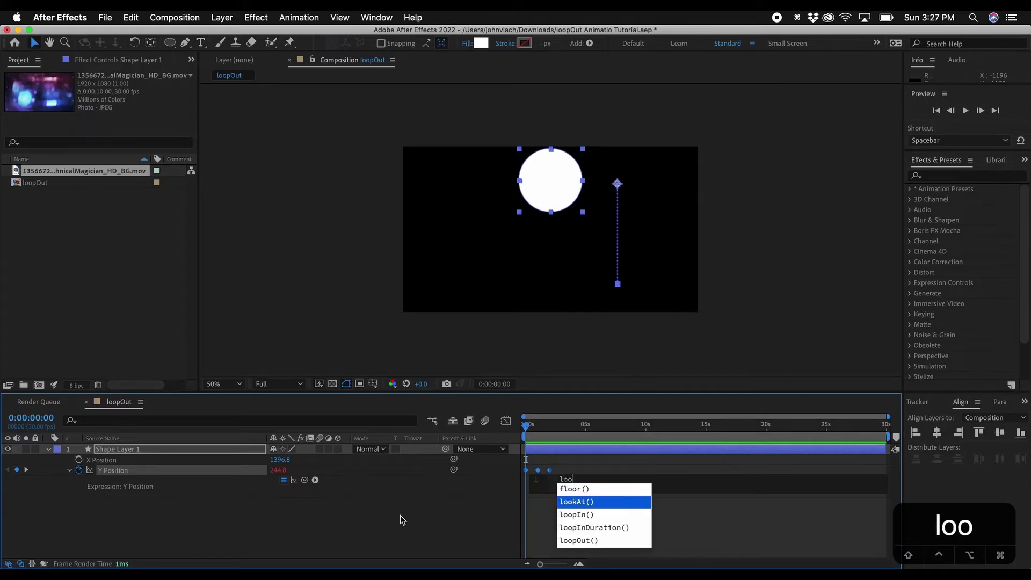
type("p")
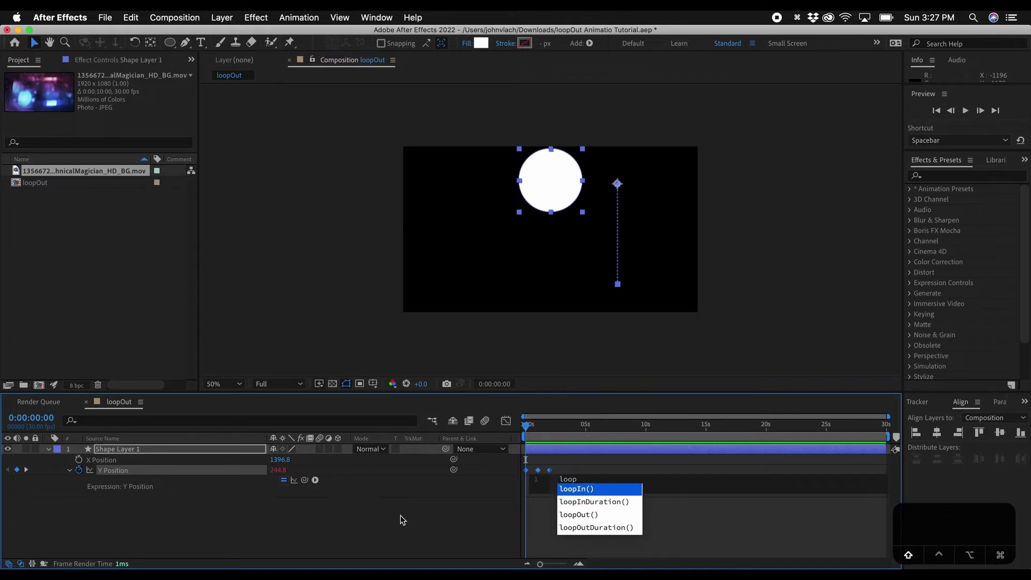
type("Out")
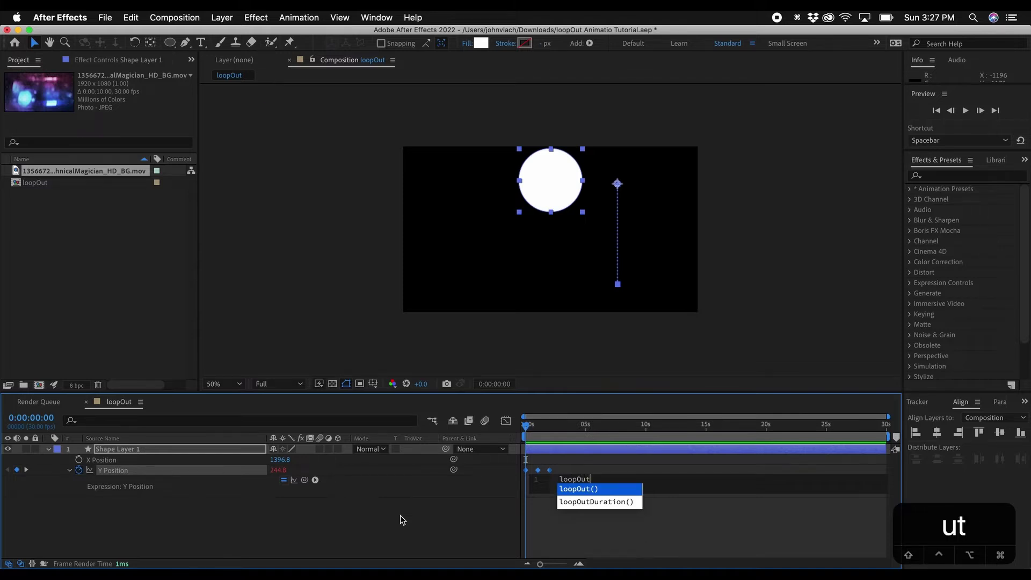
type("(")
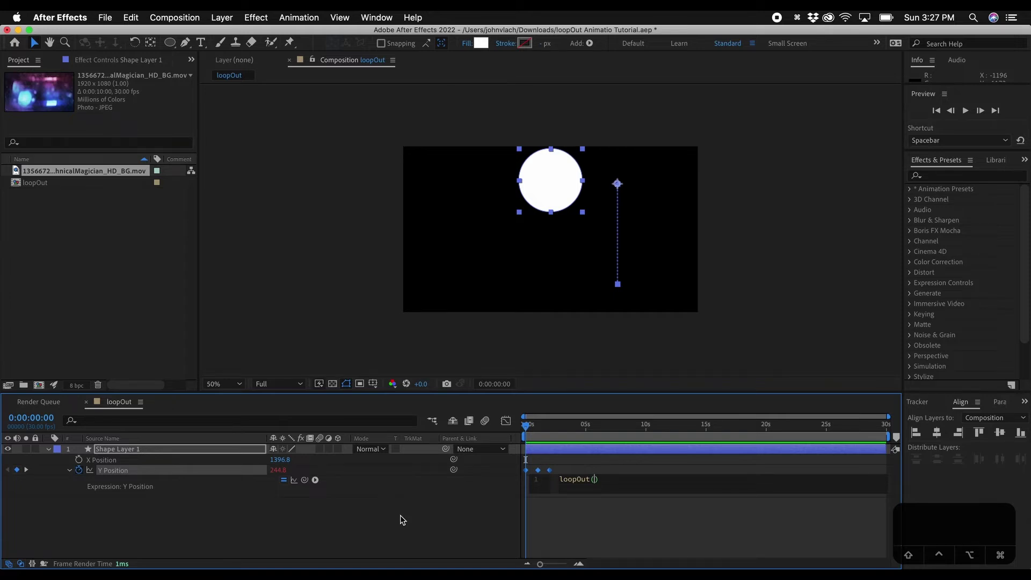
type("type")
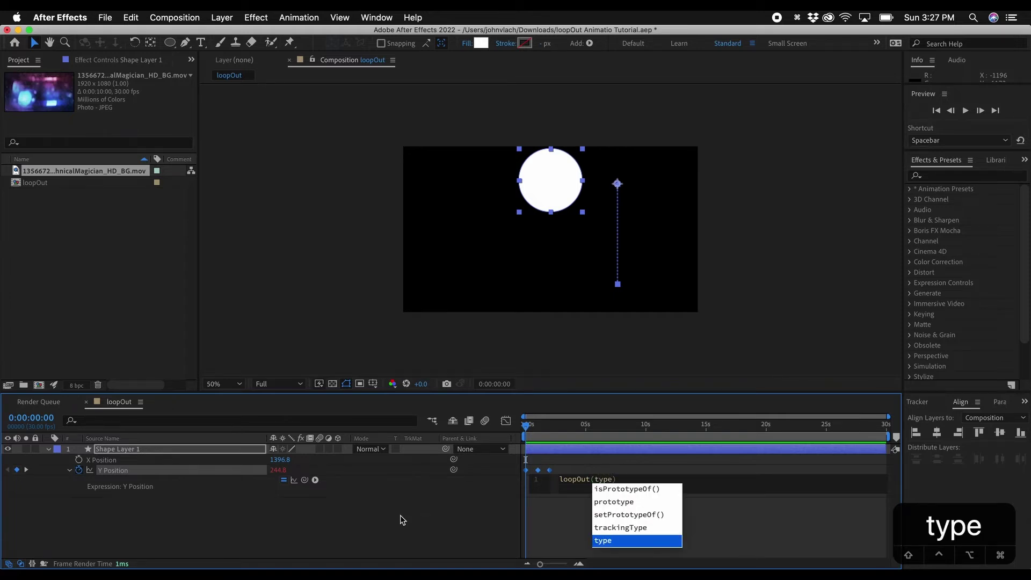
type("=")
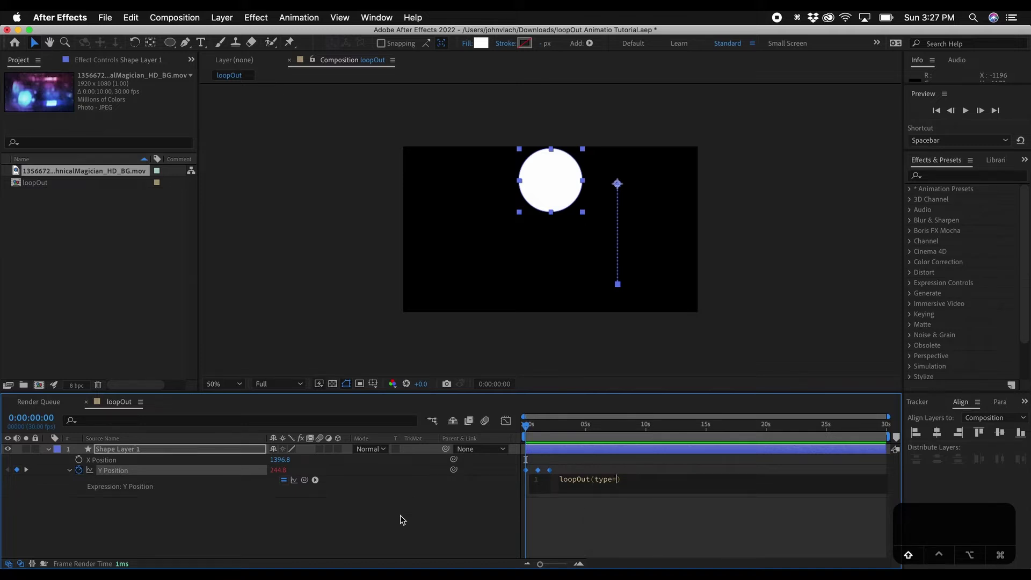
type("\"cycle")
key("Right")
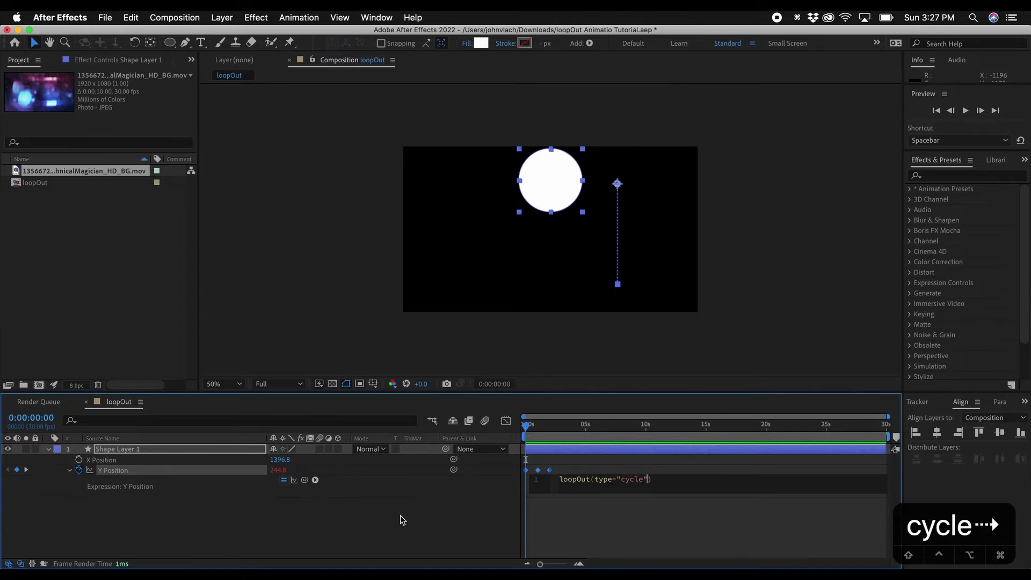
type(",")
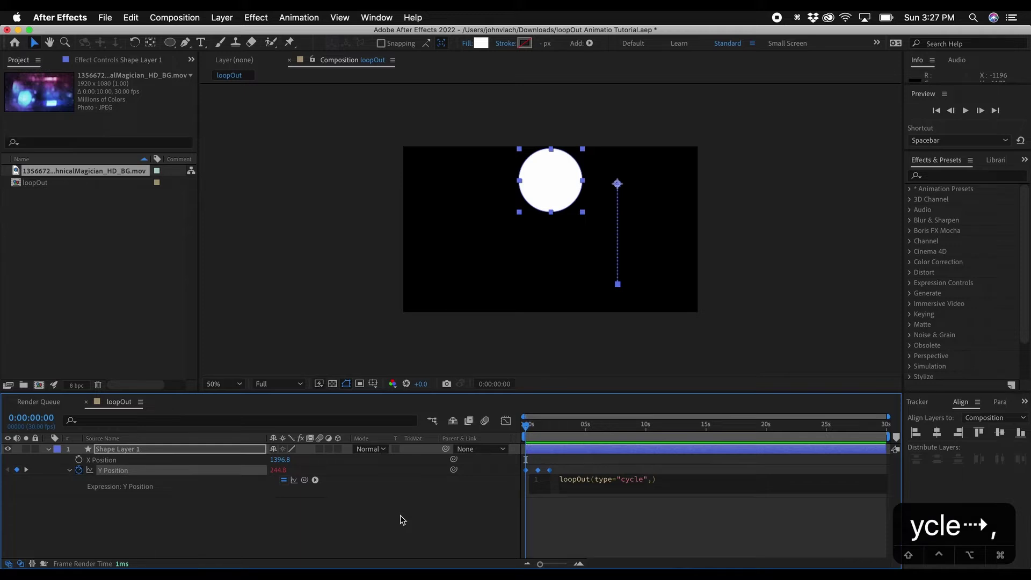
type("numK")
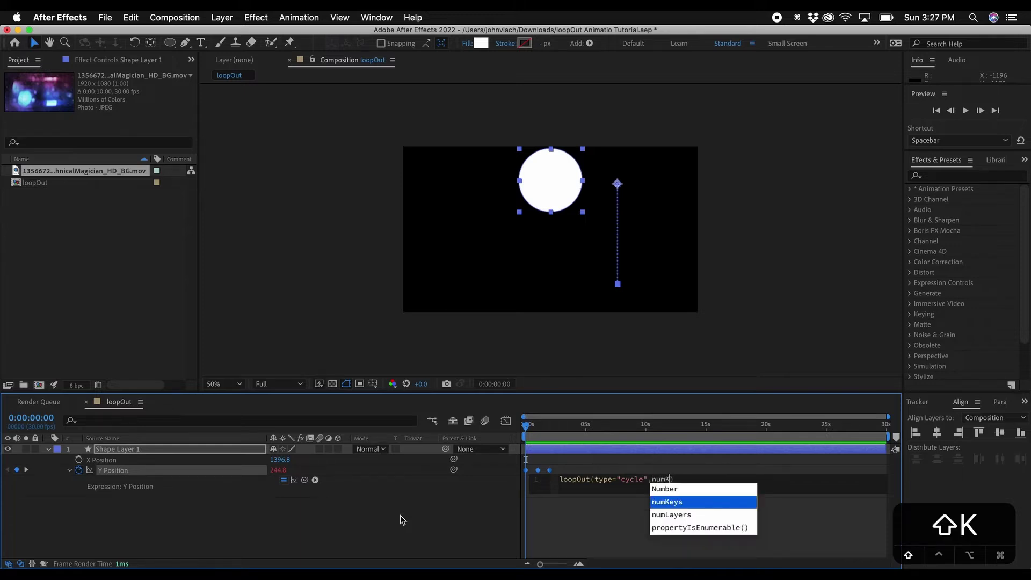
type("eyframes=0")
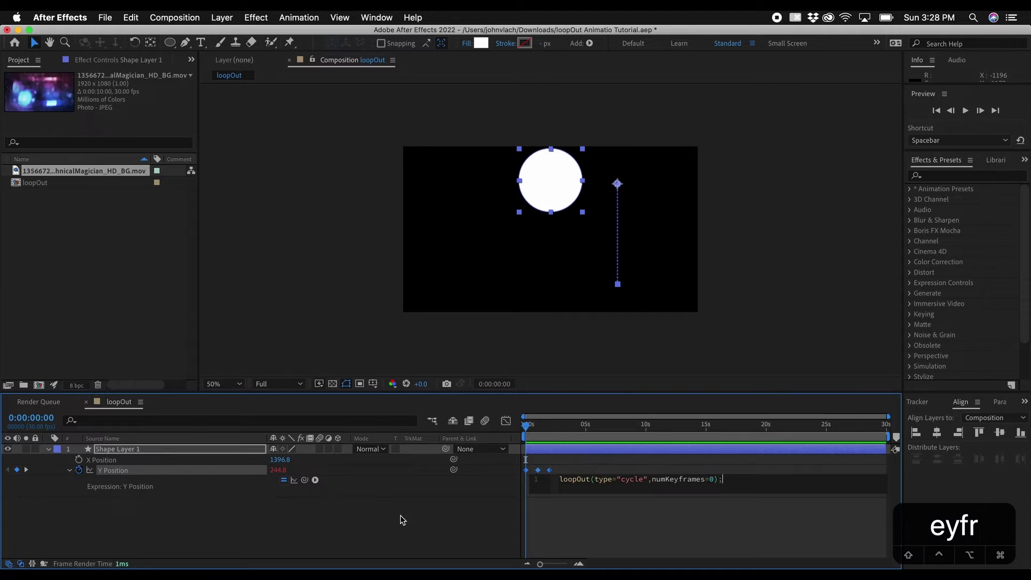
left_click(593, 507)
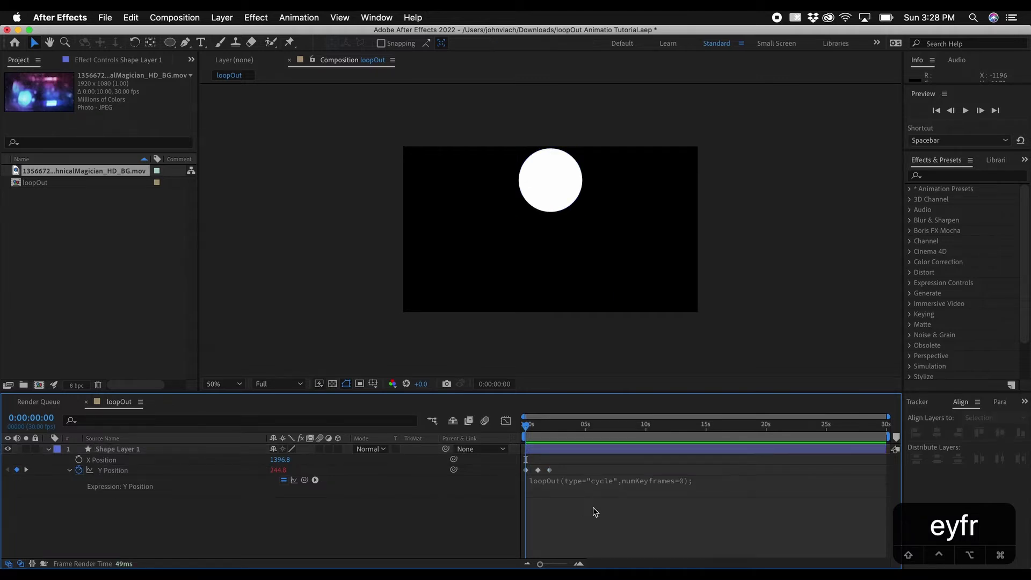
Select Shape Layer 1 and preview the circle bouncing repeatedly.
left_click(557, 469)
key("space")
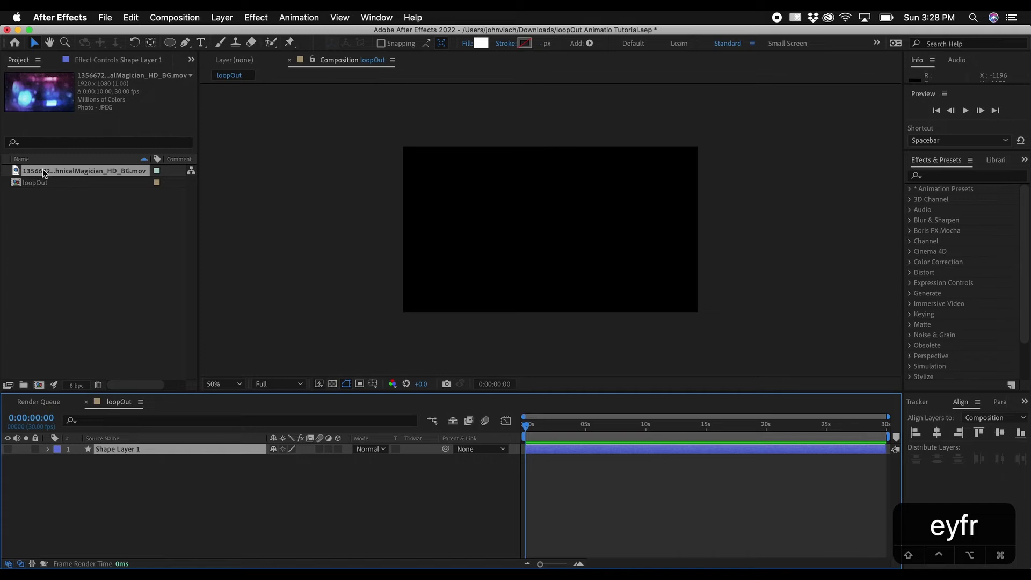
Add 1356672_technicalMagician_HD_BG.mov to the loopOut comp and preview it past its end.
left_click_drag(50, 170, 119, 446)
left_click(150, 517)
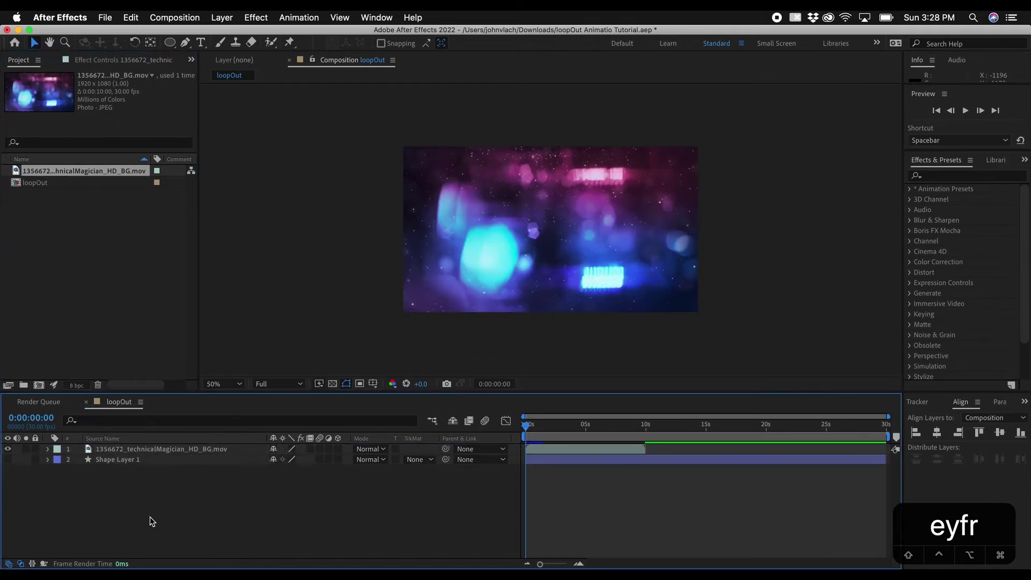
left_click(540, 427)
left_click_drag(539, 428, 636, 430)
key("space")
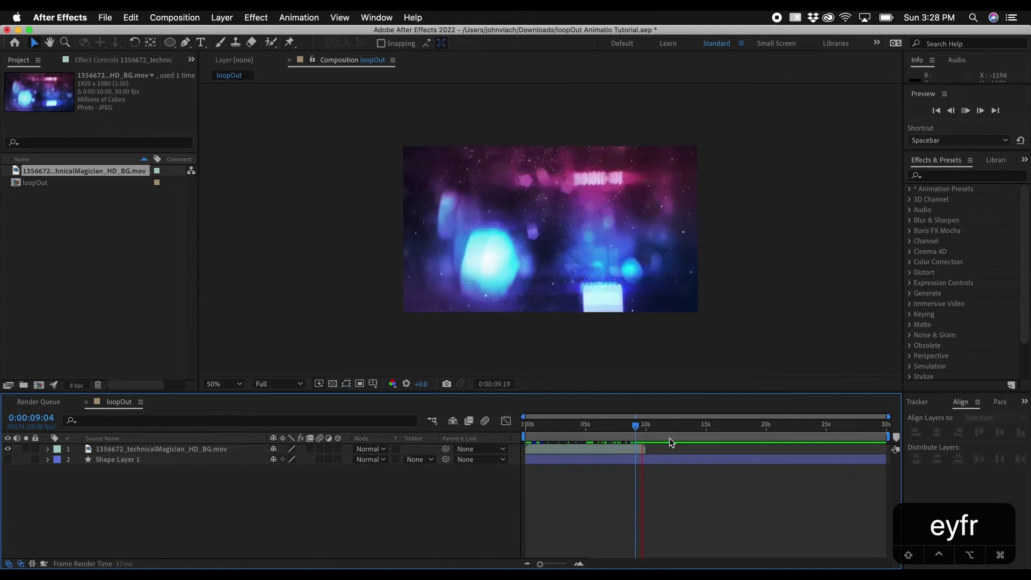
left_click_drag(661, 433, 580, 444)
Duplicate the background clip, move the copy to start at 10 seconds, then delete it.
left_click(570, 447)
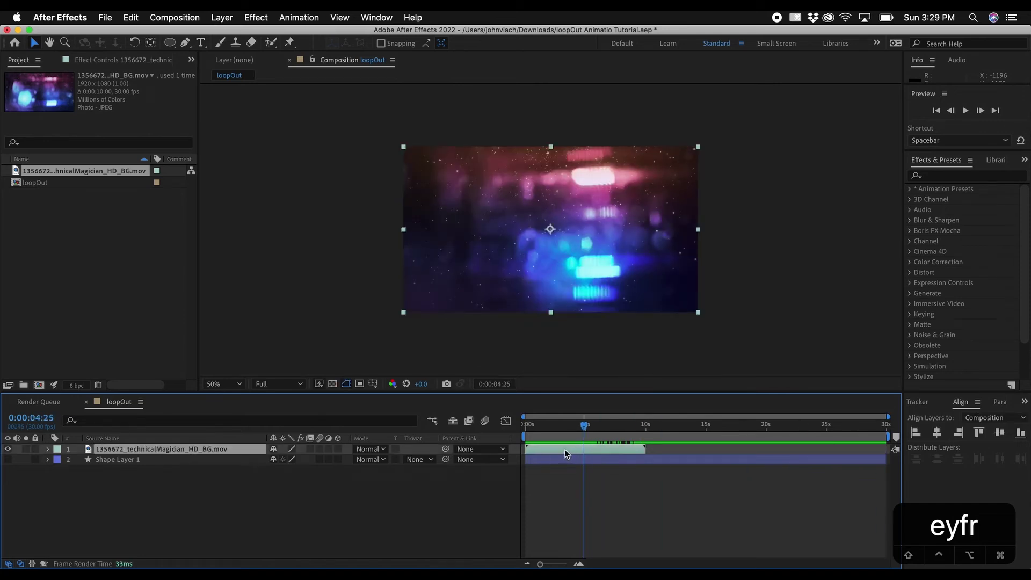
key("super+d")
left_click_drag(566, 453, 684, 448)
left_click_drag(637, 424, 329, 438)
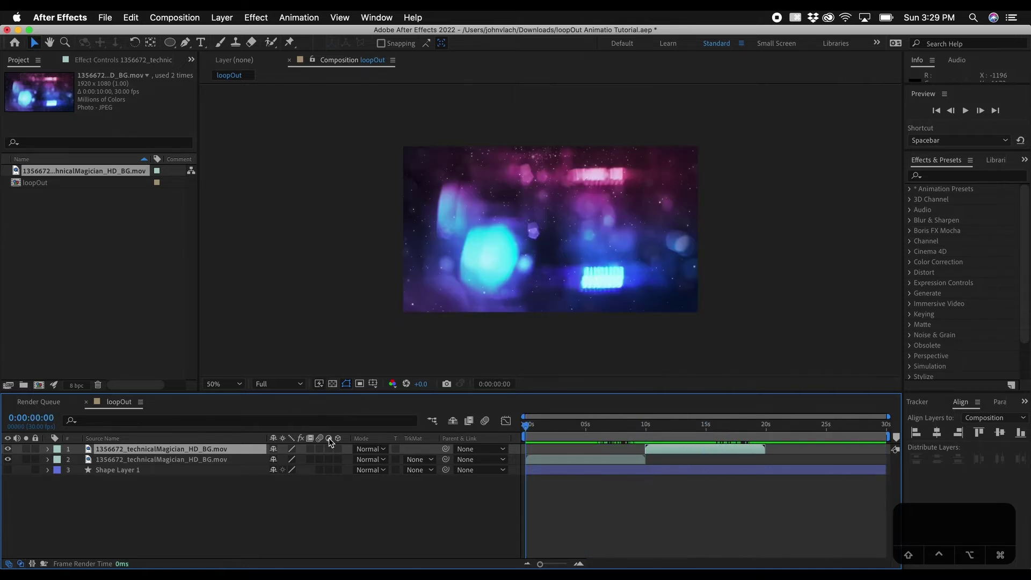
key("Delete")
left_click(552, 449)
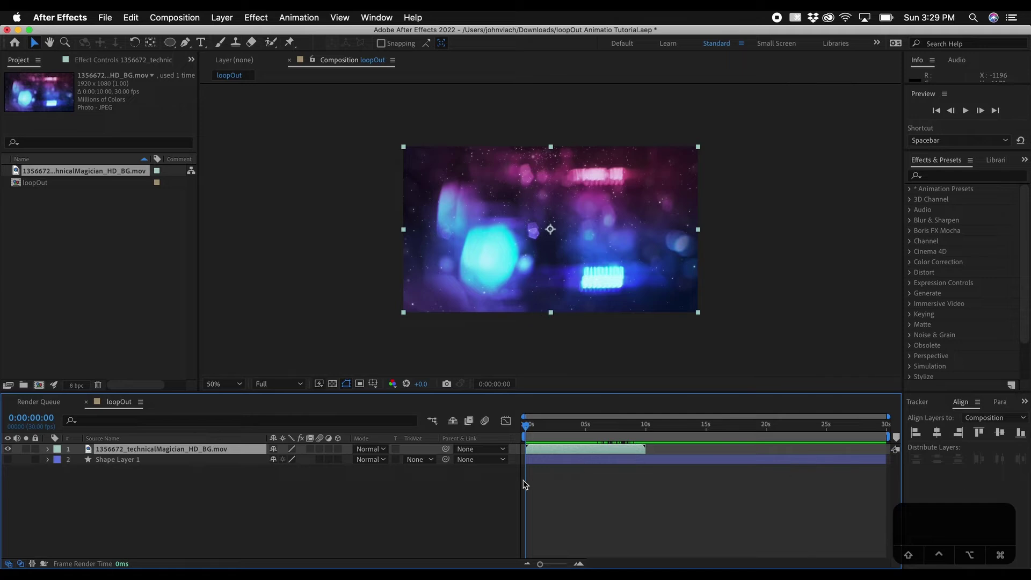
Enable Time Remapping on the background clip and jump to its last keyframe.
right_click(152, 454)
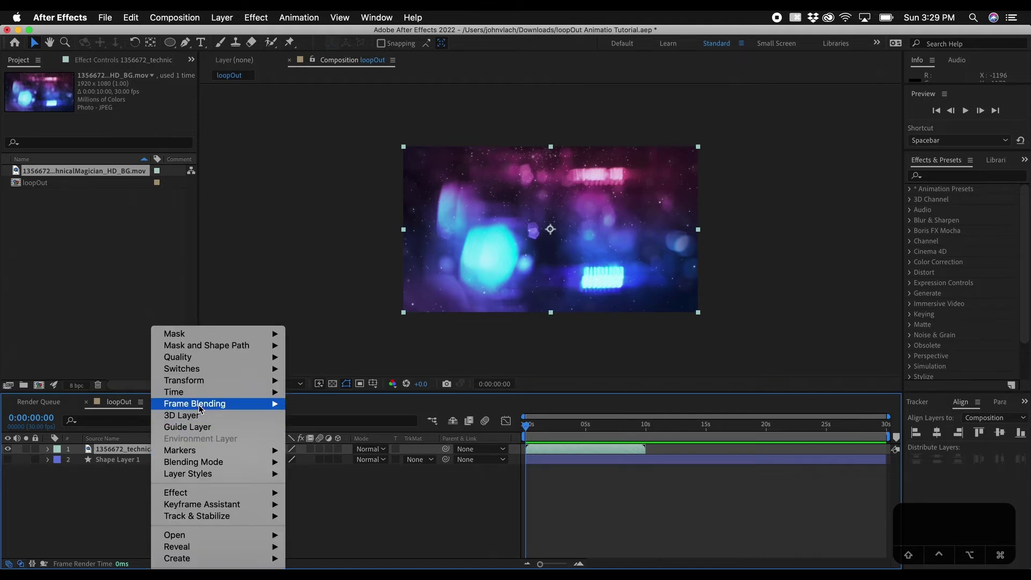
mouse_move(202, 395)
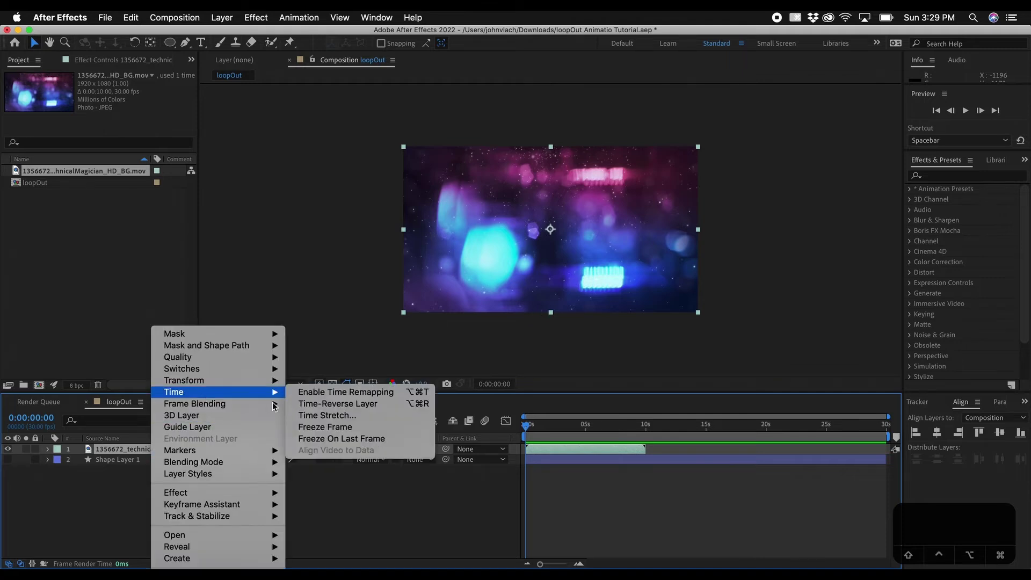
left_click(320, 392)
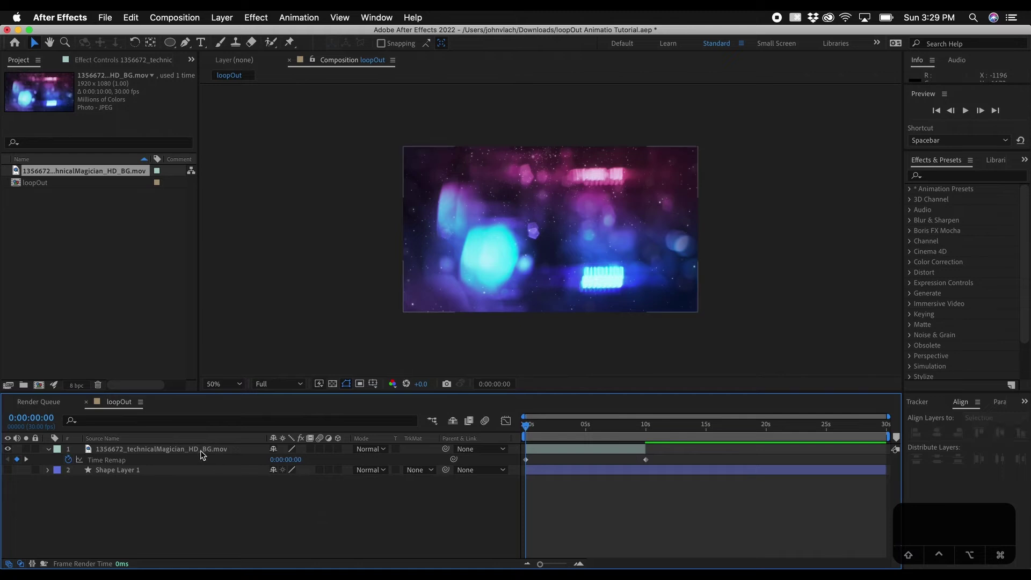
left_click(556, 454)
left_click_drag(556, 424, 605, 425)
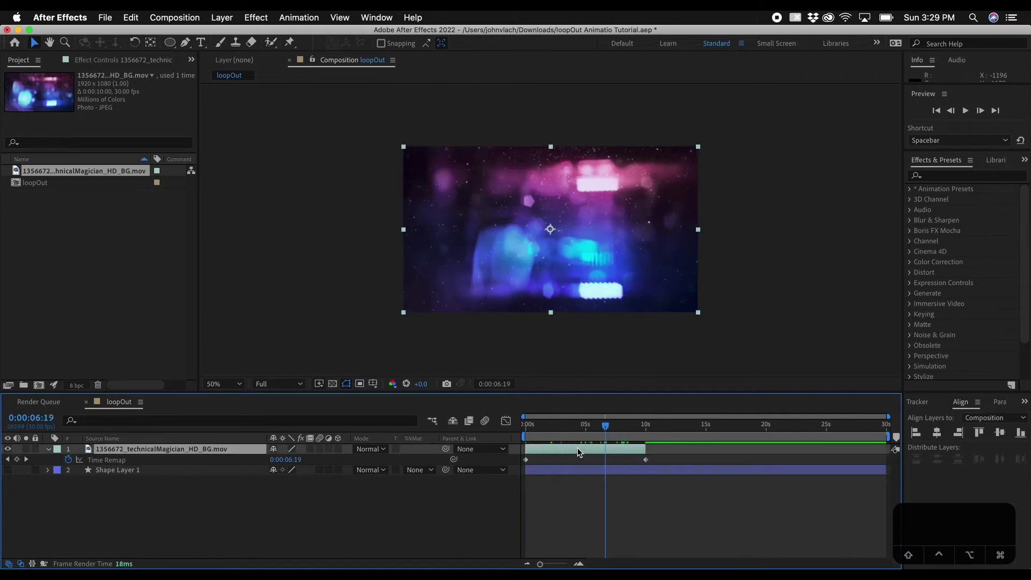
key("k")
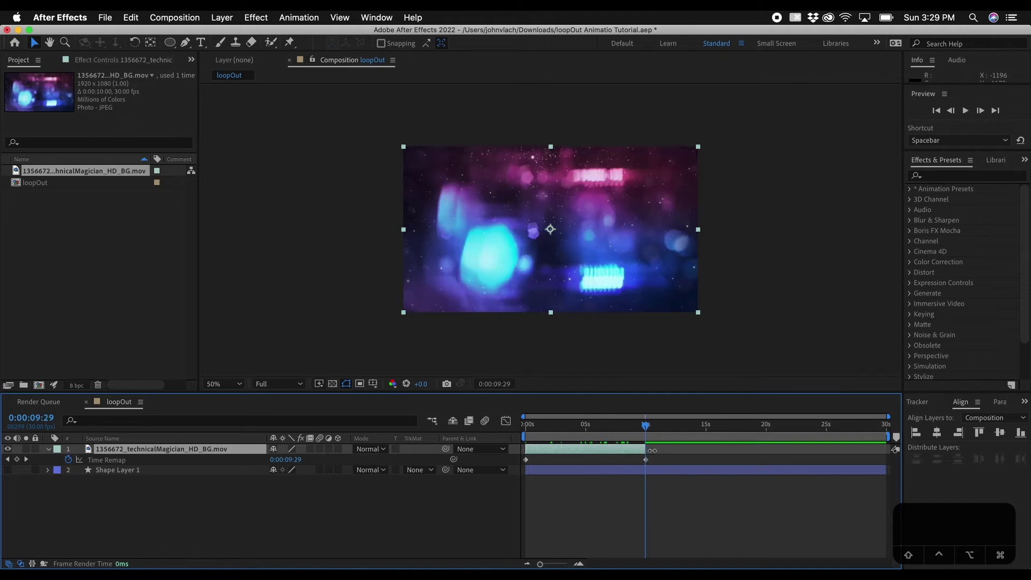
Delete the 10:00 Time Remap keyframe so the remap ends on the last frame, 9:29.
left_click(17, 462)
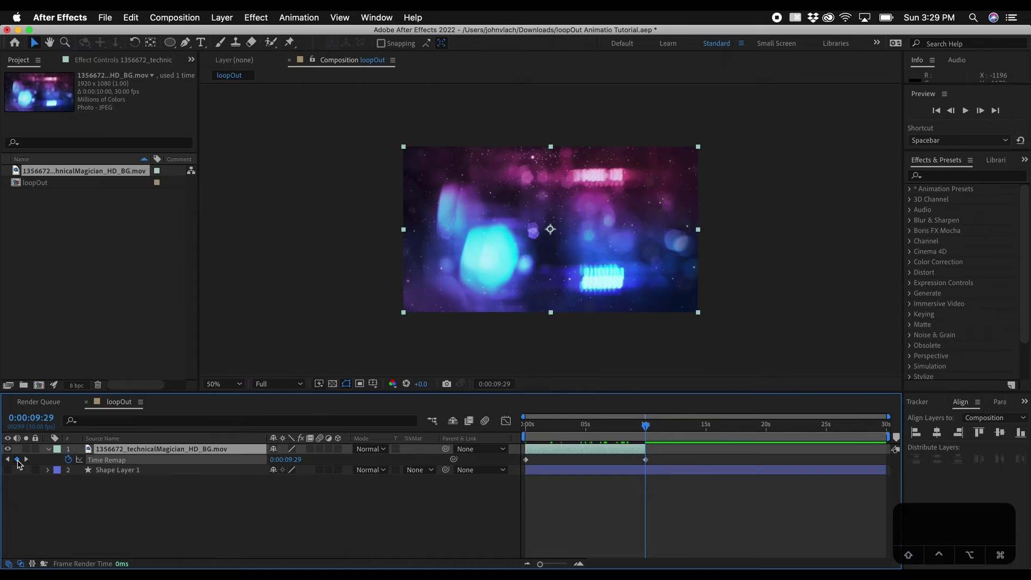
key("equal")
key("equal")
key("equal")
key("equal")
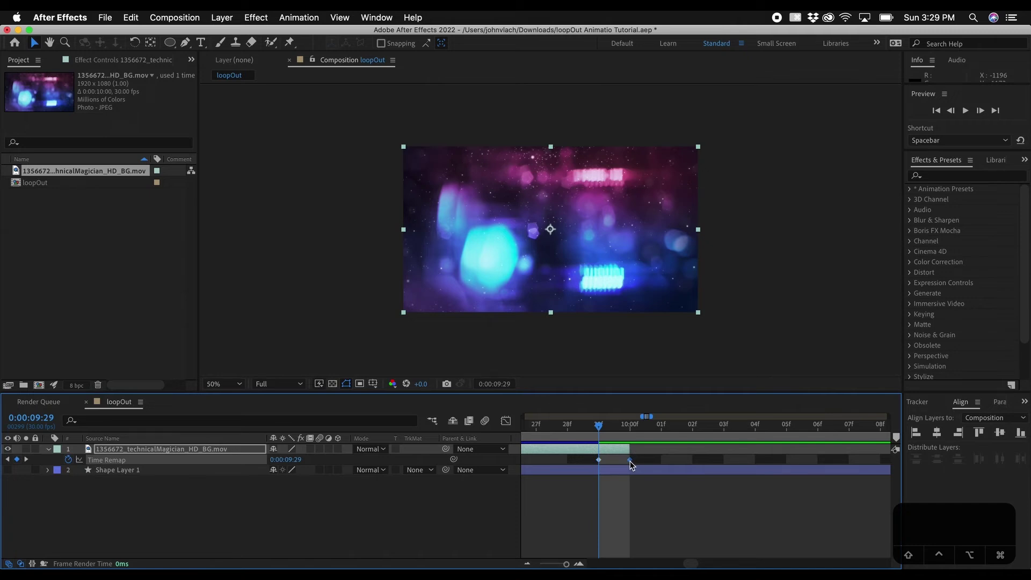
left_click(630, 461)
key("Delete")
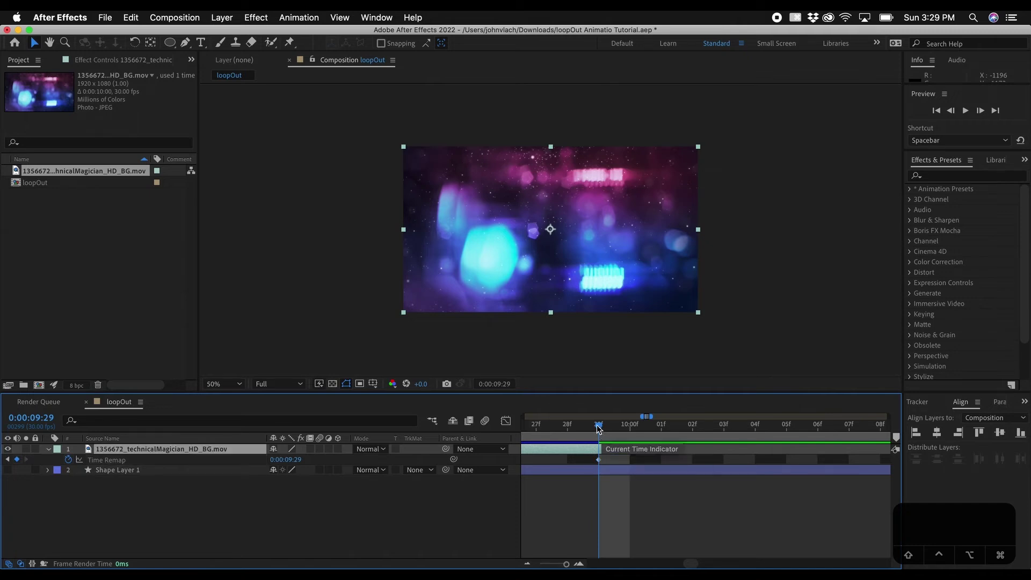
left_click(597, 428)
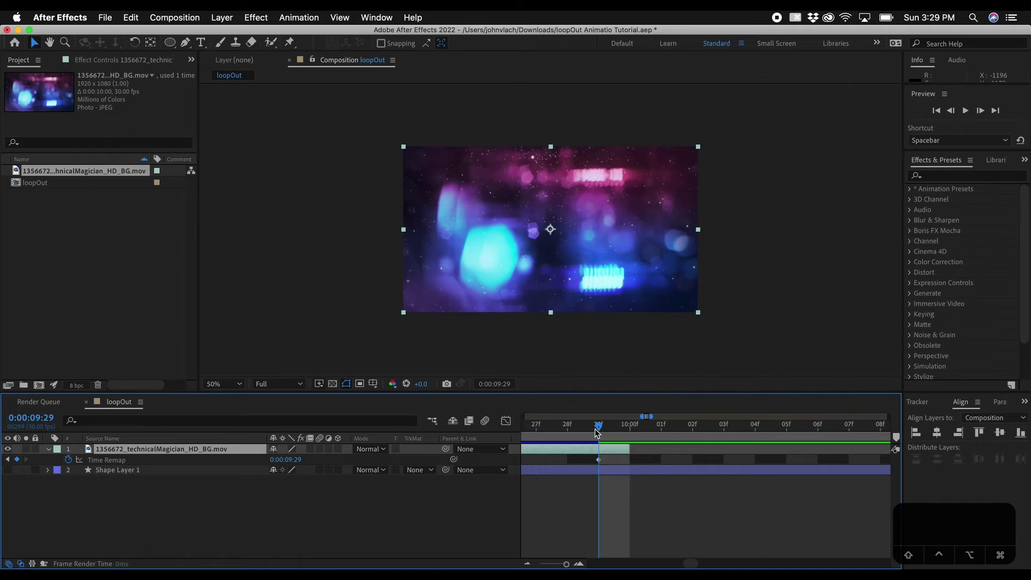
left_click_drag(597, 430, 615, 432)
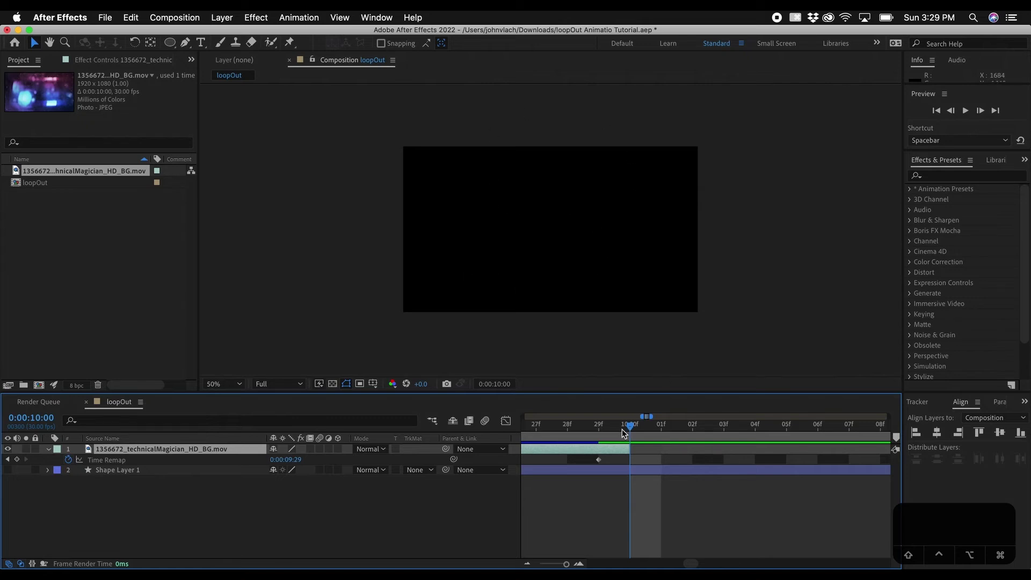
left_click_drag(626, 428, 598, 428)
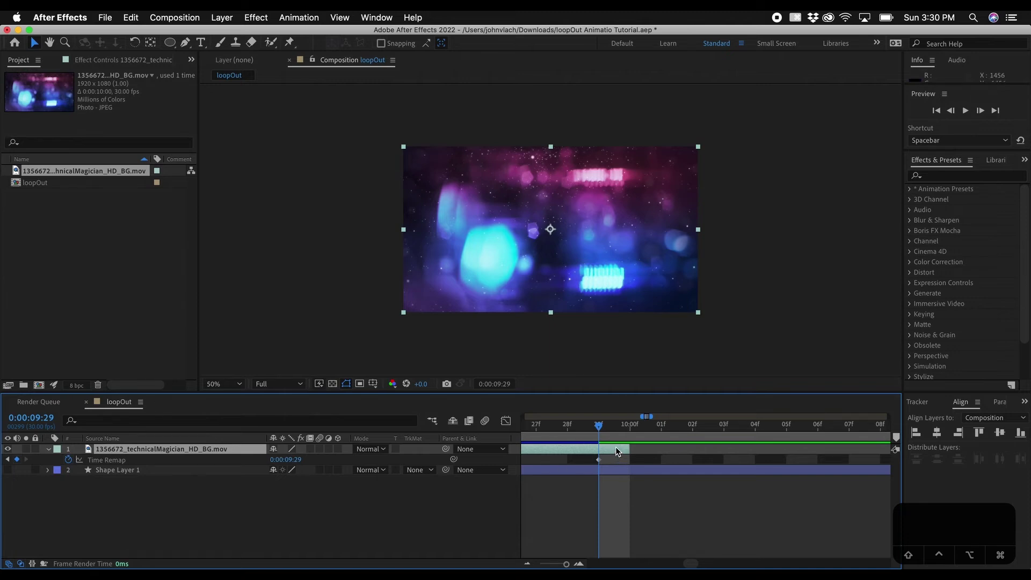
Zoom out to the full 30-second comp and preview from the start.
key("minus")
key("minus")
key("minus")
key("minus")
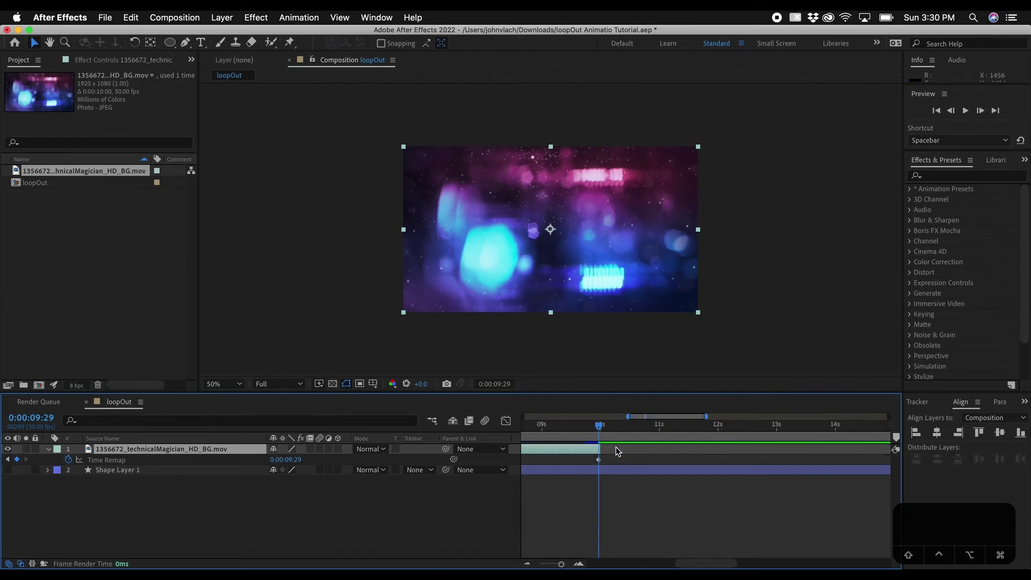
key("minus")
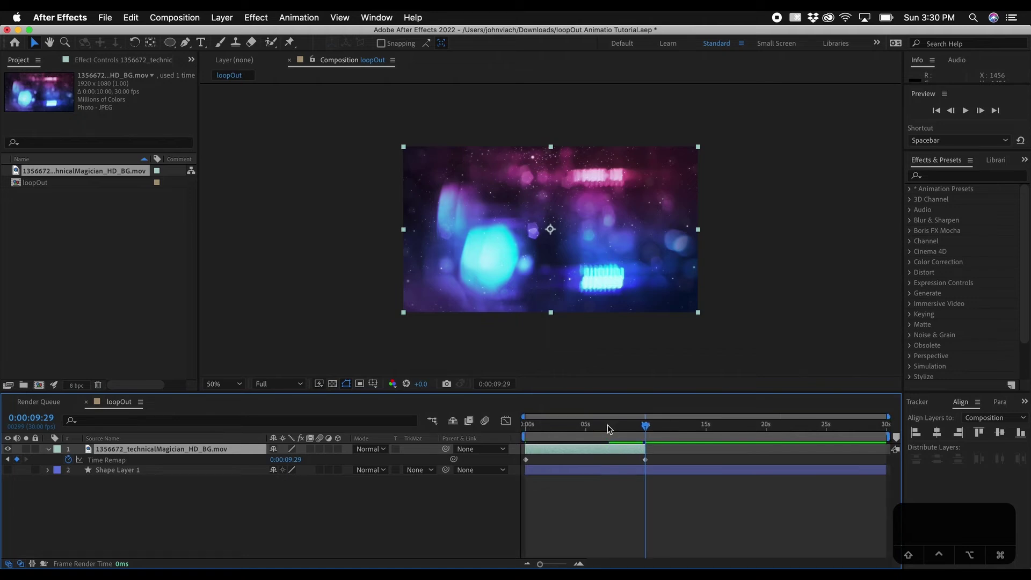
key("space")
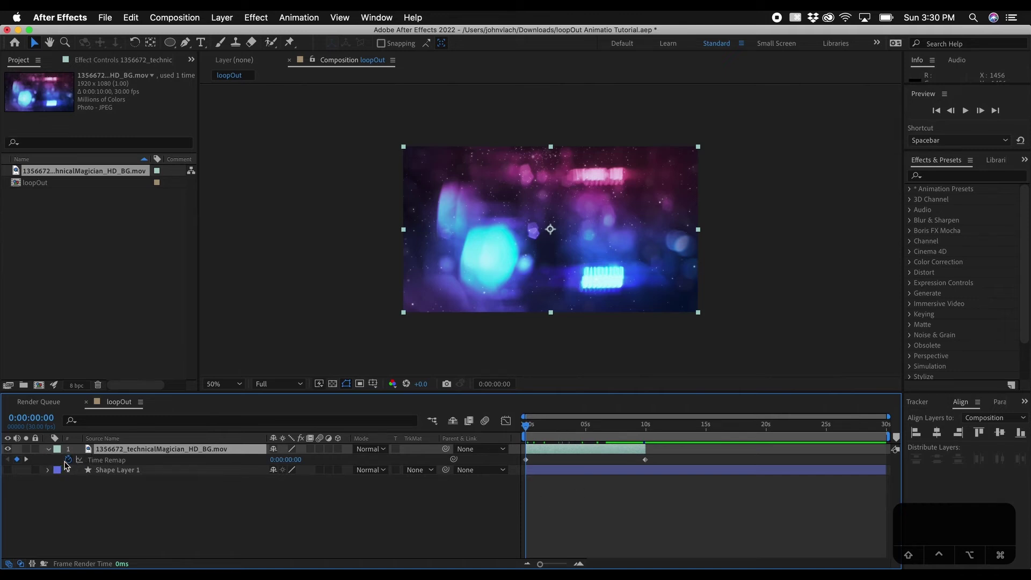
Give the background layer's Time Remap the expression loopOut(type="cycle",numKeyframe=0); and commit it.
left_click(119, 472)
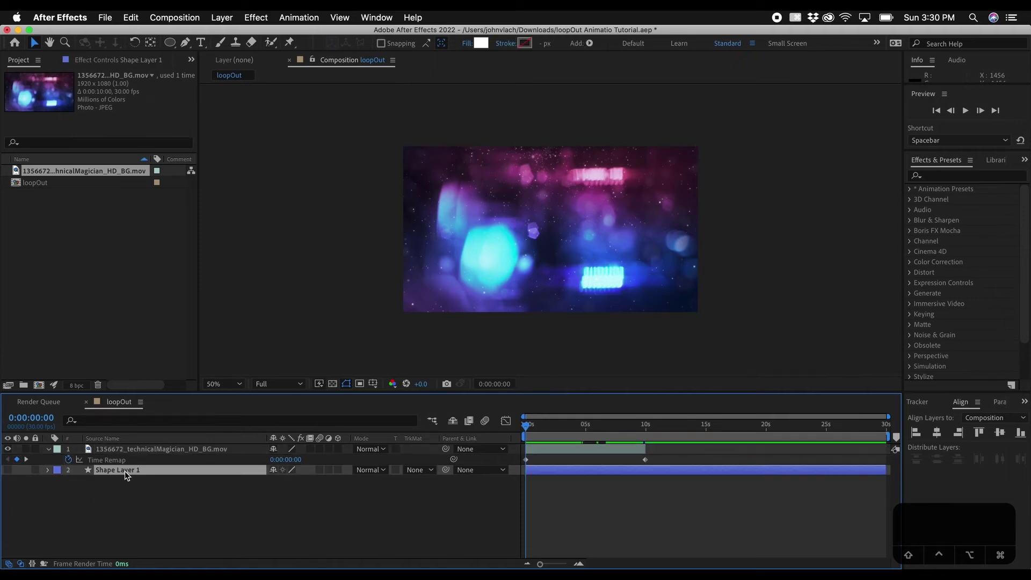
left_click(105, 450)
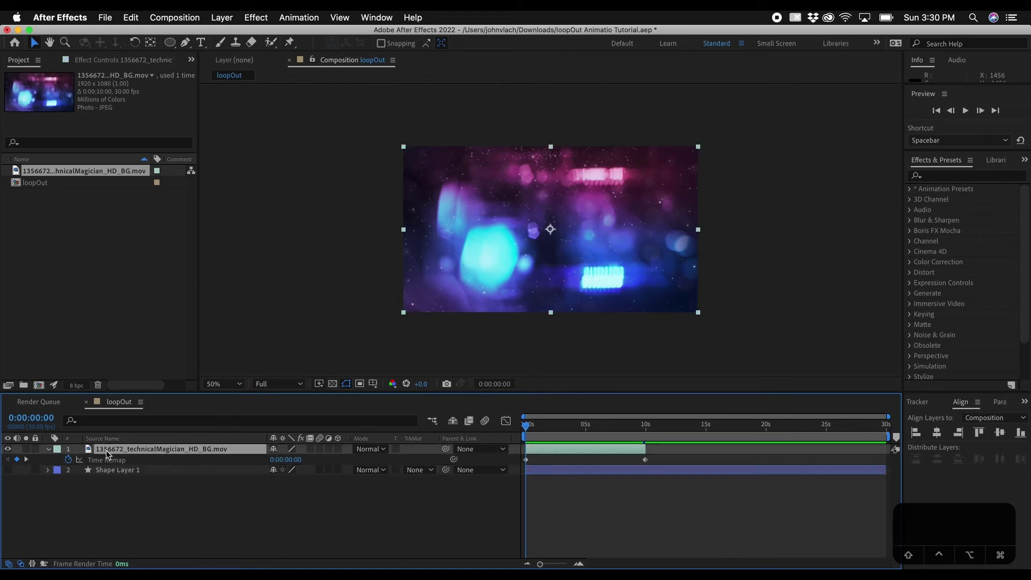
left_click(69, 460, "alt")
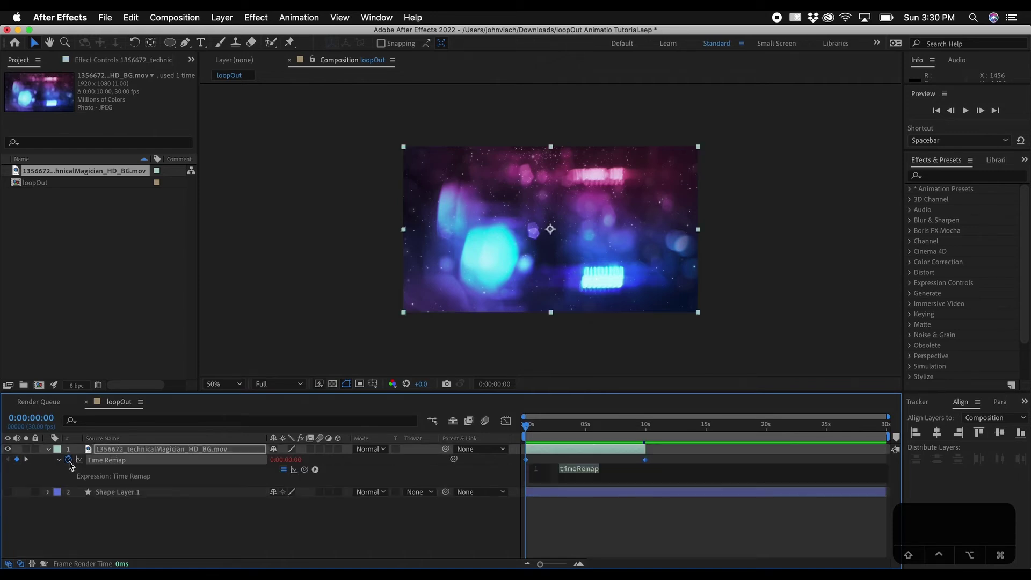
type("loop")
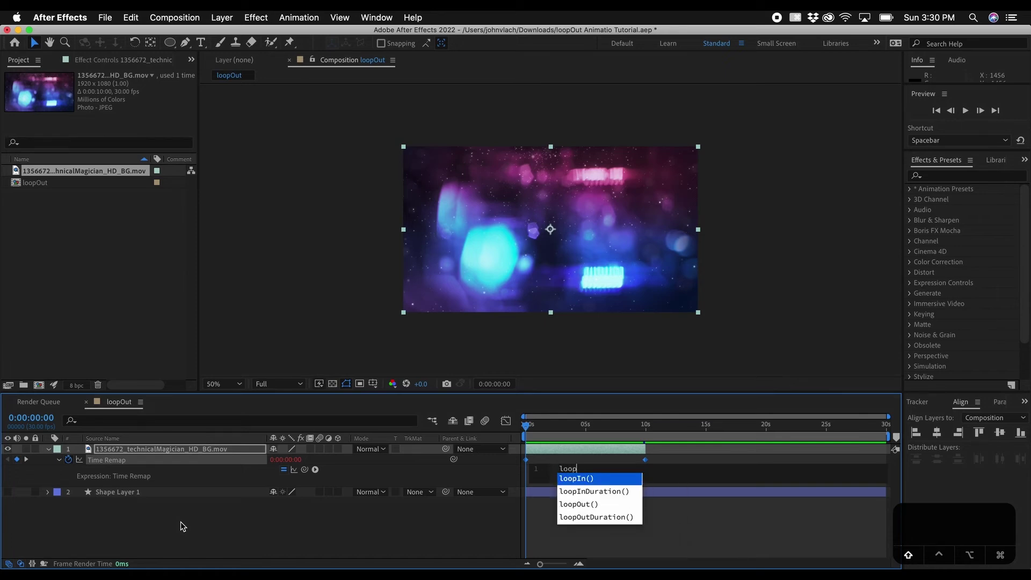
type("Out(")
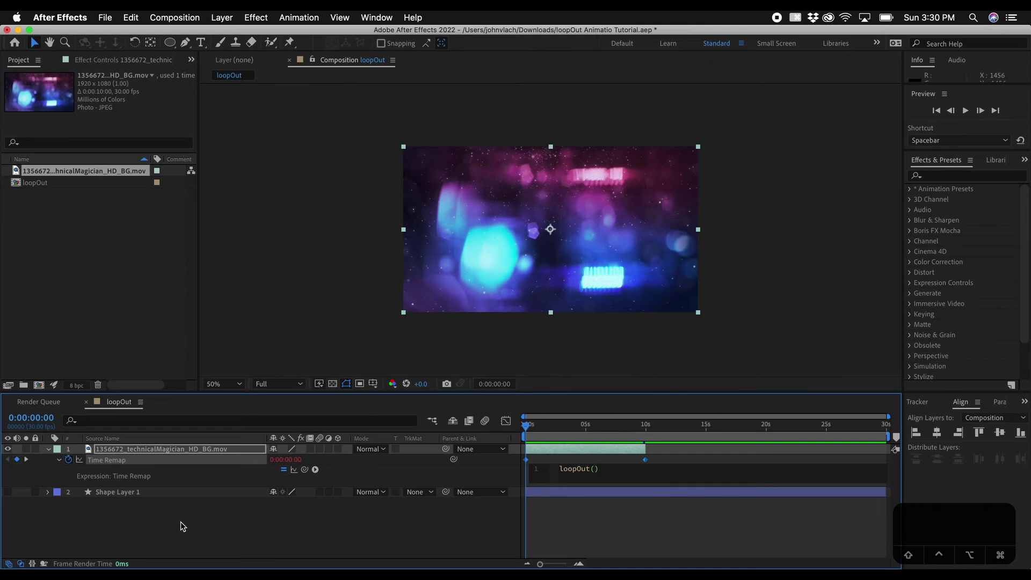
type("type")
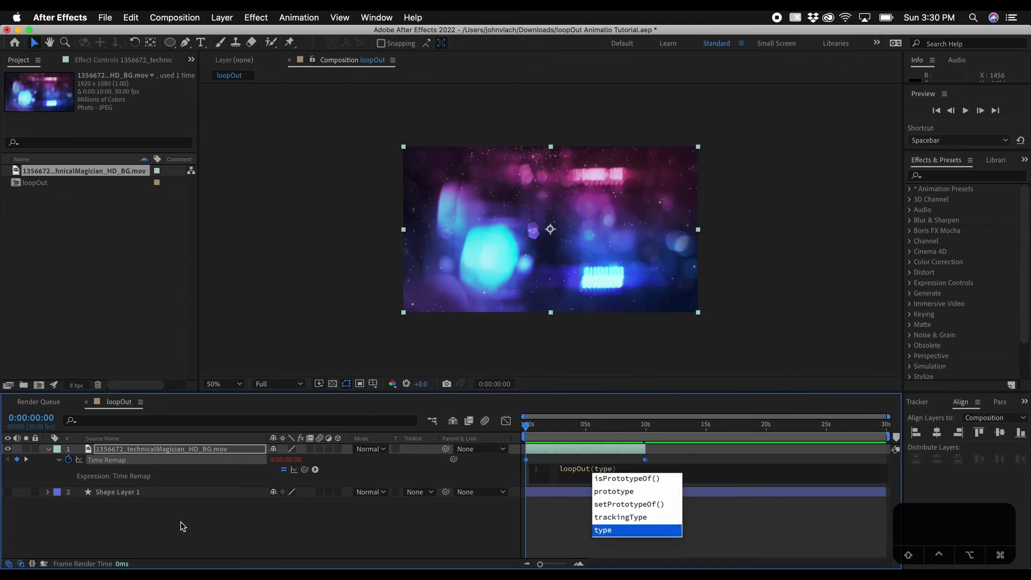
type("=")
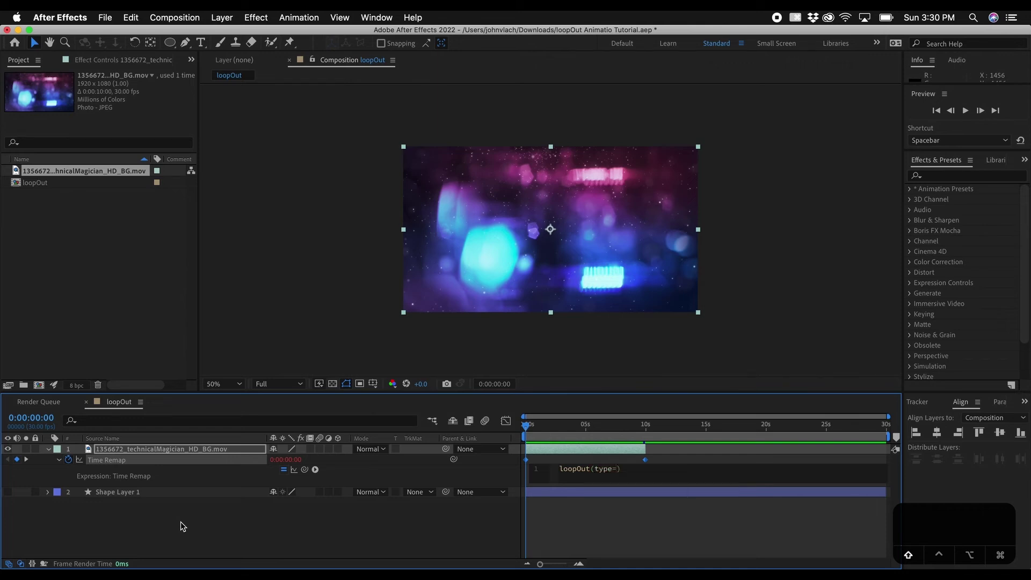
type("\"cycle")
type("\",numKeyframe")
type("=0")
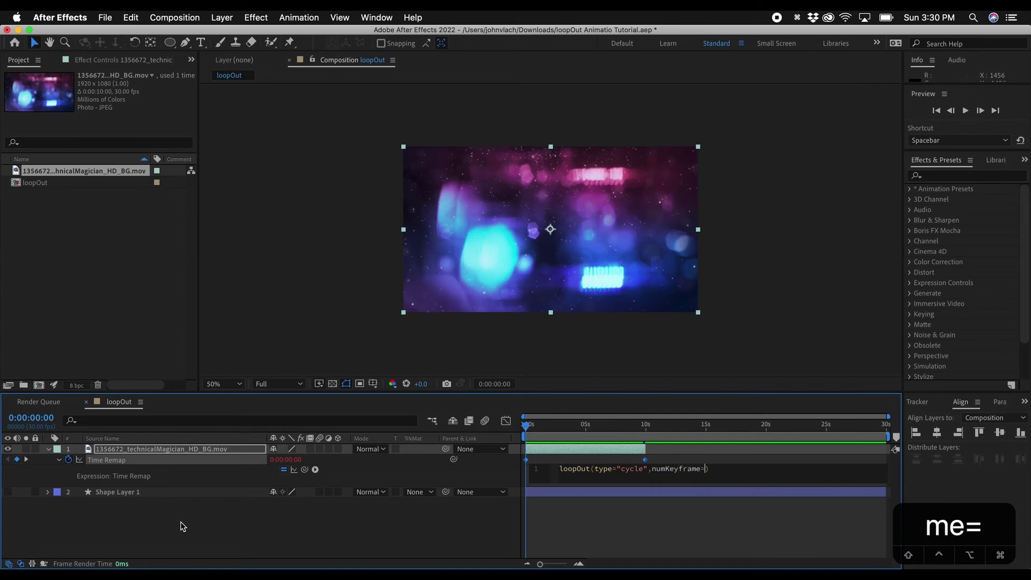
key("Right")
type(";")
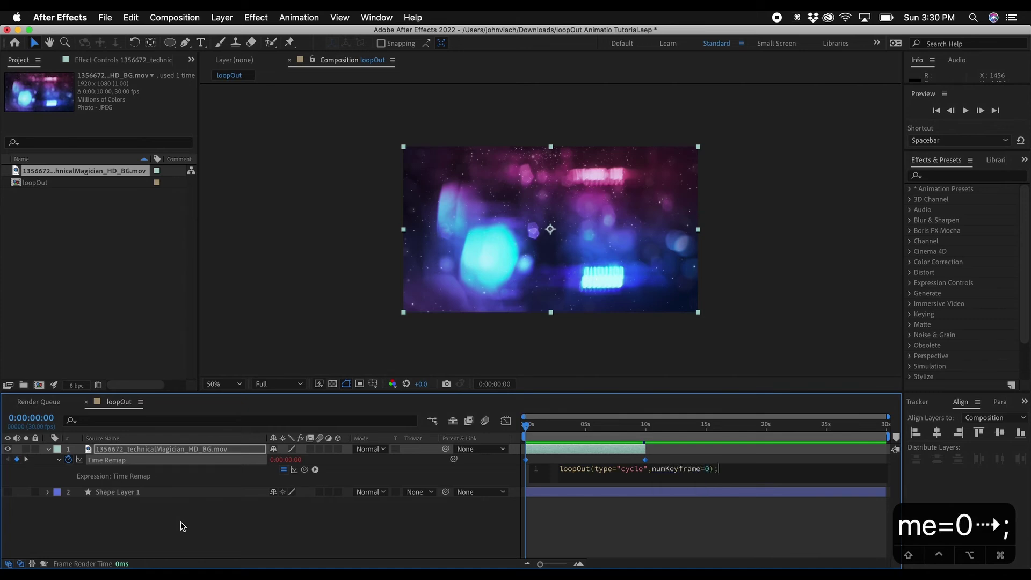
left_click(729, 521)
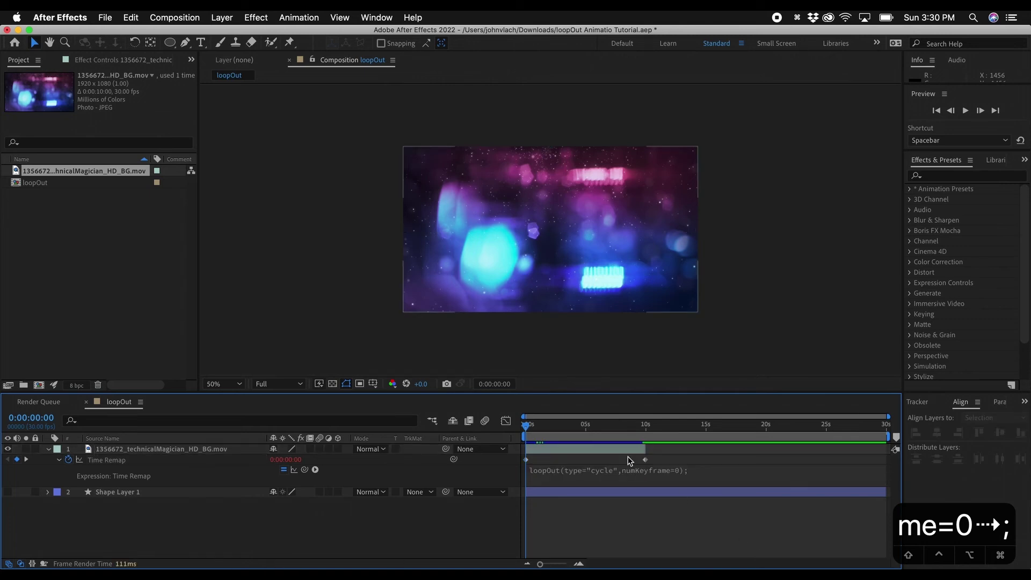
Extend the background layer's out-point to 30 seconds and preview the loop around 10 seconds.
left_click(643, 445)
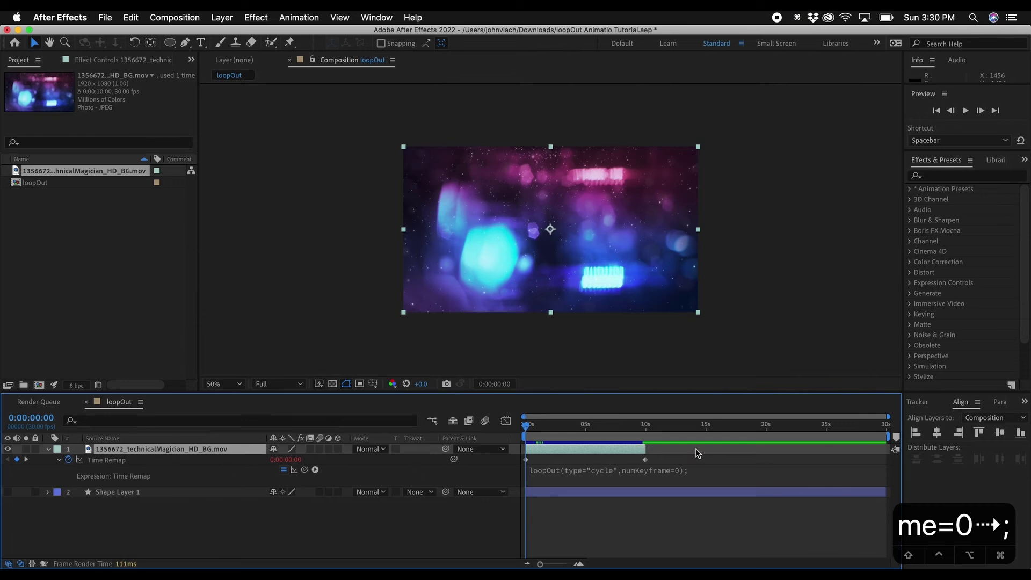
left_click_drag(649, 446, 929, 447)
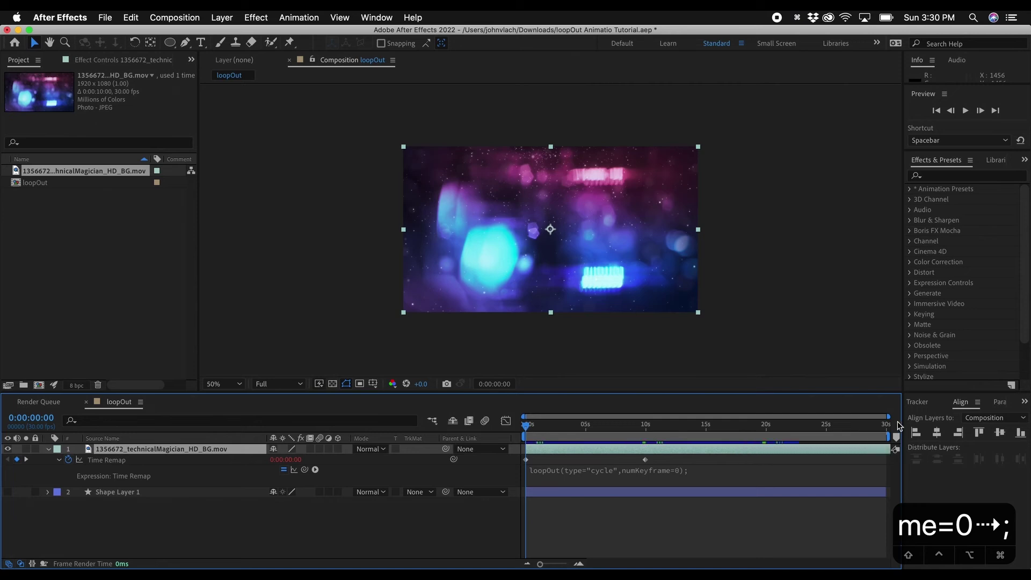
left_click(622, 426)
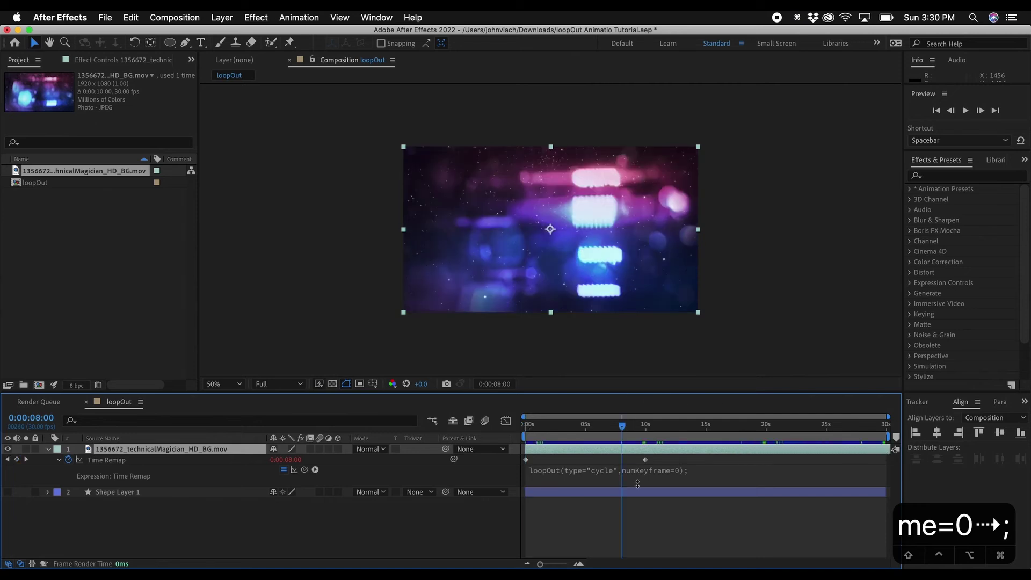
key("space")
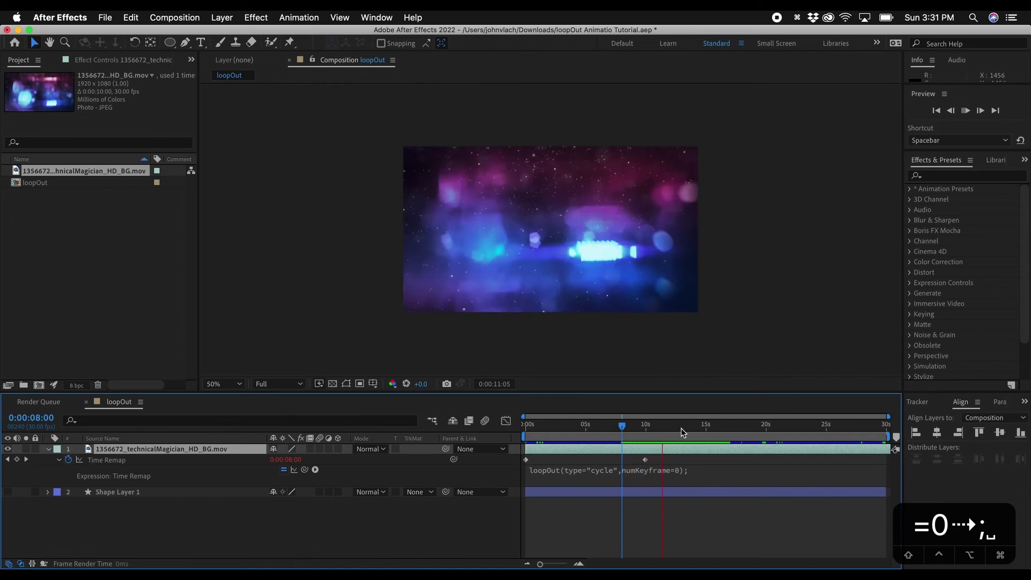
left_click_drag(678, 426, 900, 428)
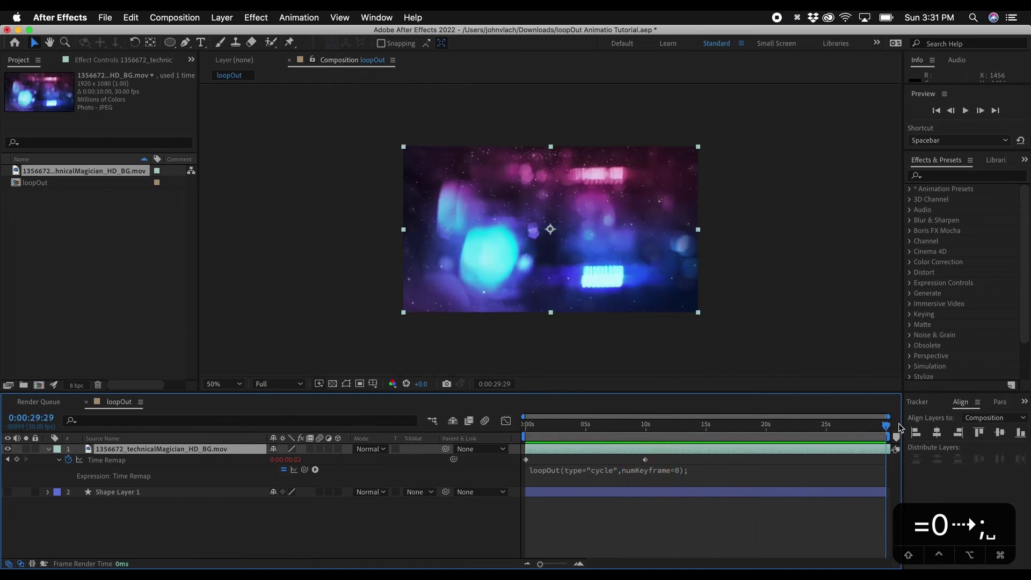
left_click(638, 426)
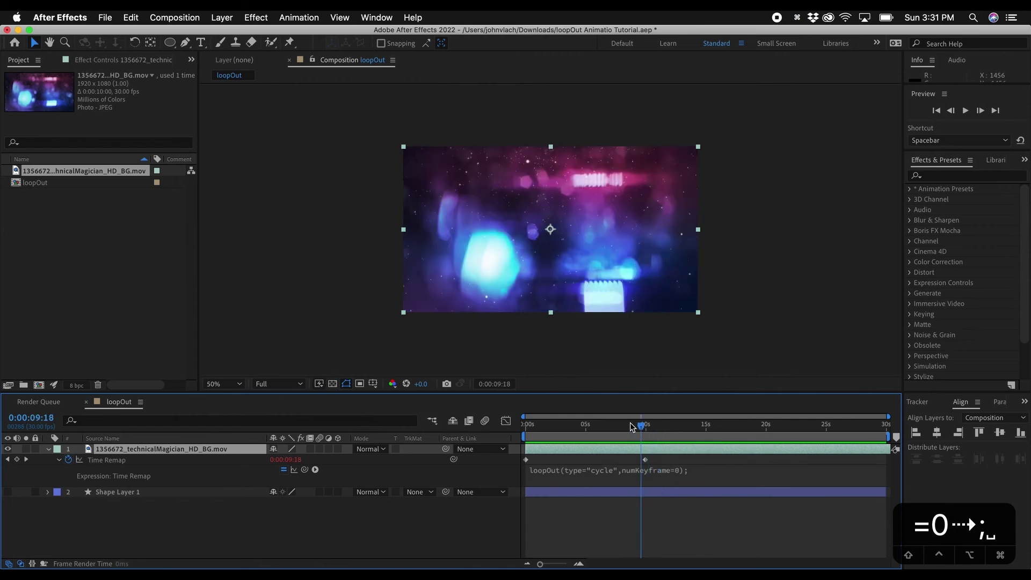
key("space")
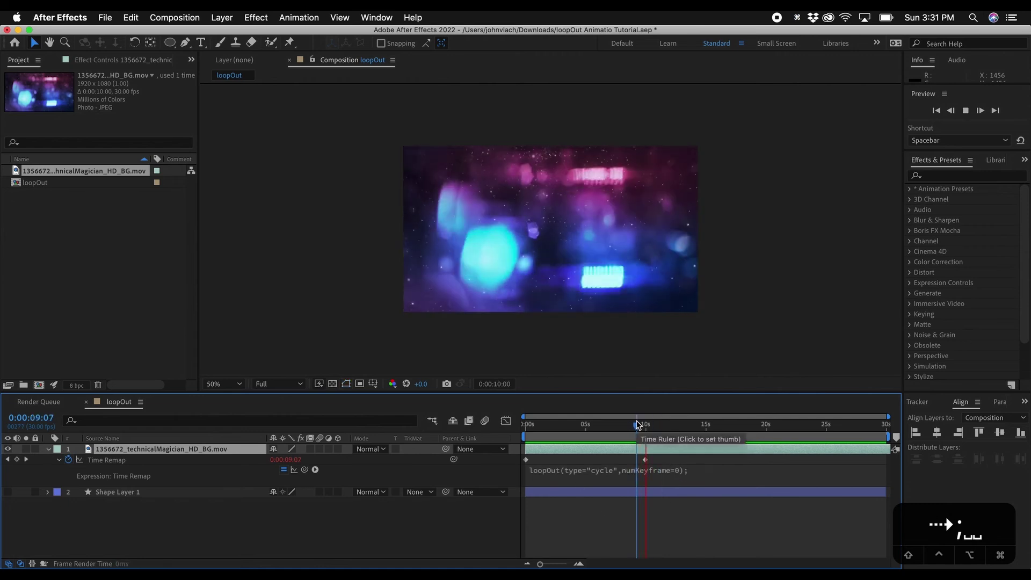
key("space")
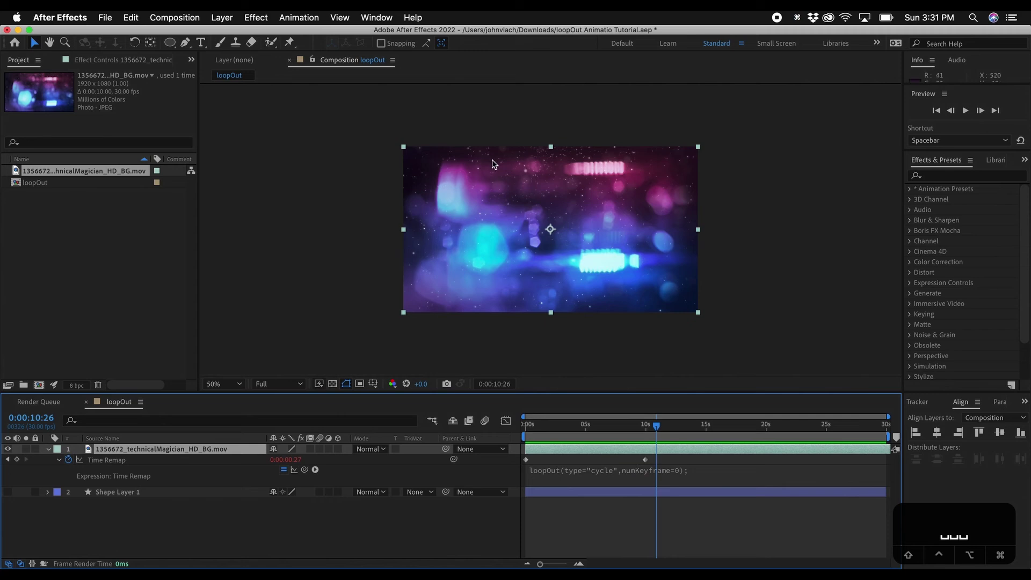
Replace "cycle" with "pingpong" in the Time Remap expression and preview from 8:26 to 14:22.
left_click(624, 472)
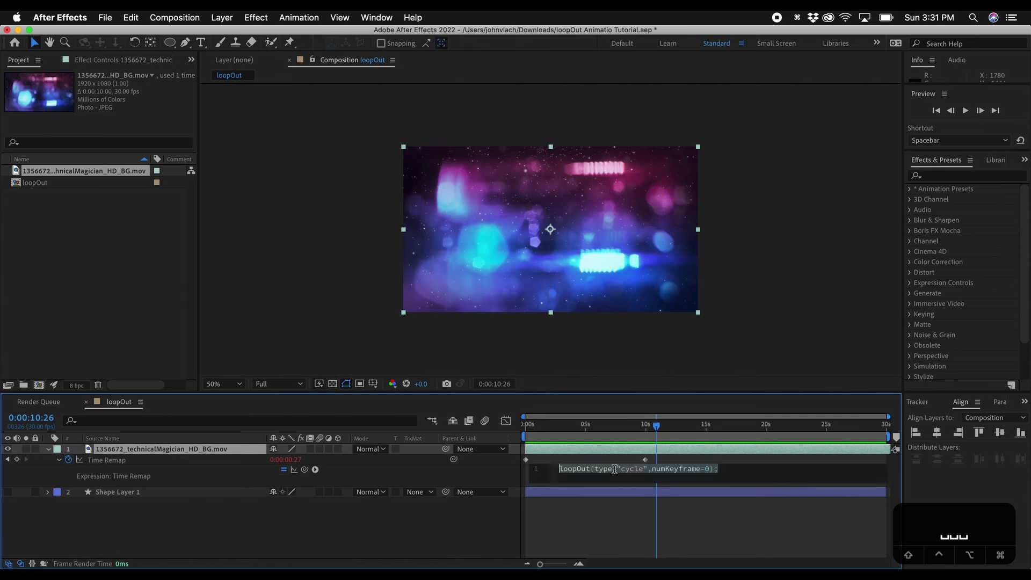
left_click(628, 471)
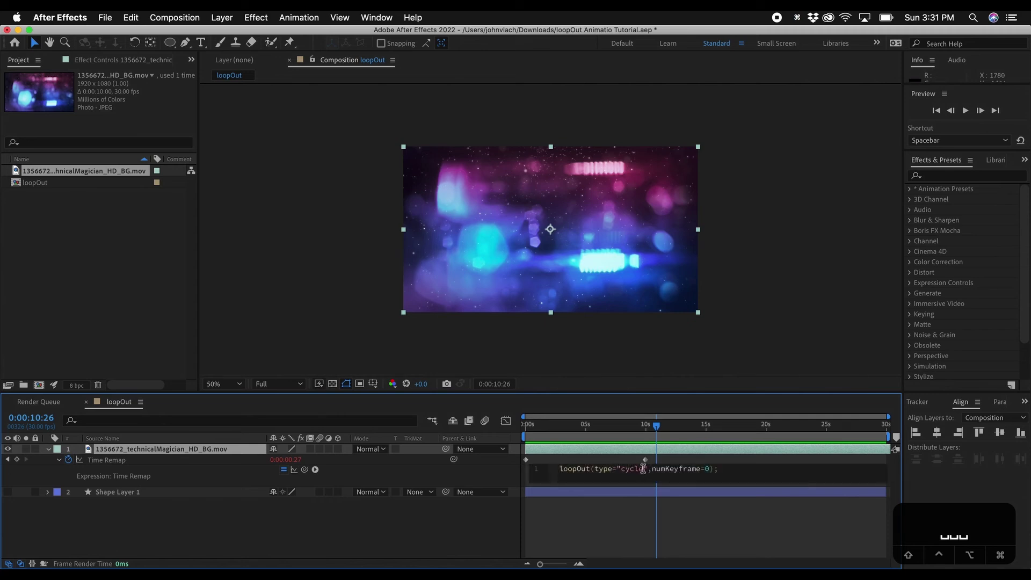
left_click_drag(643, 469, 626, 468)
type("pingpong")
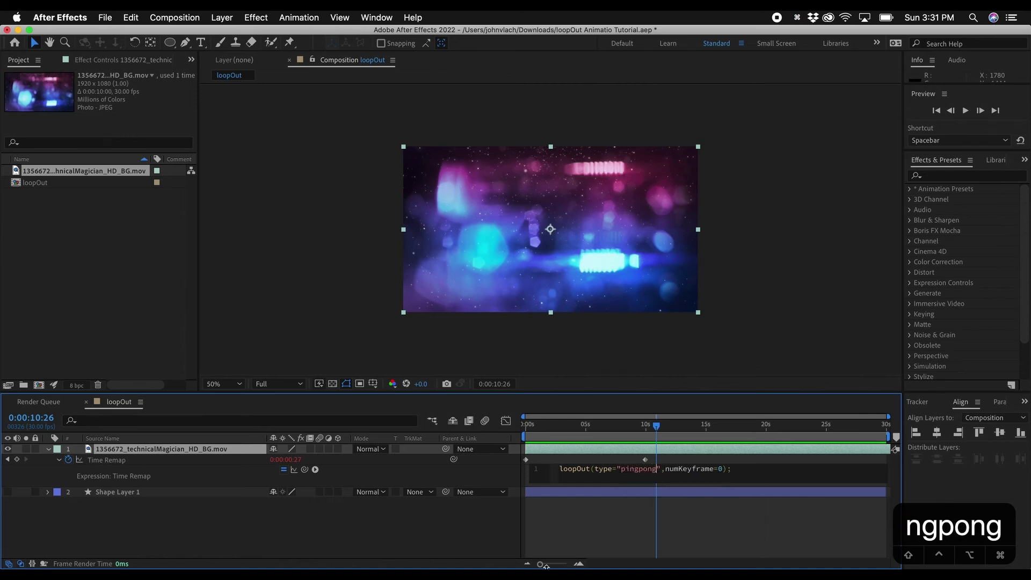
left_click(639, 426)
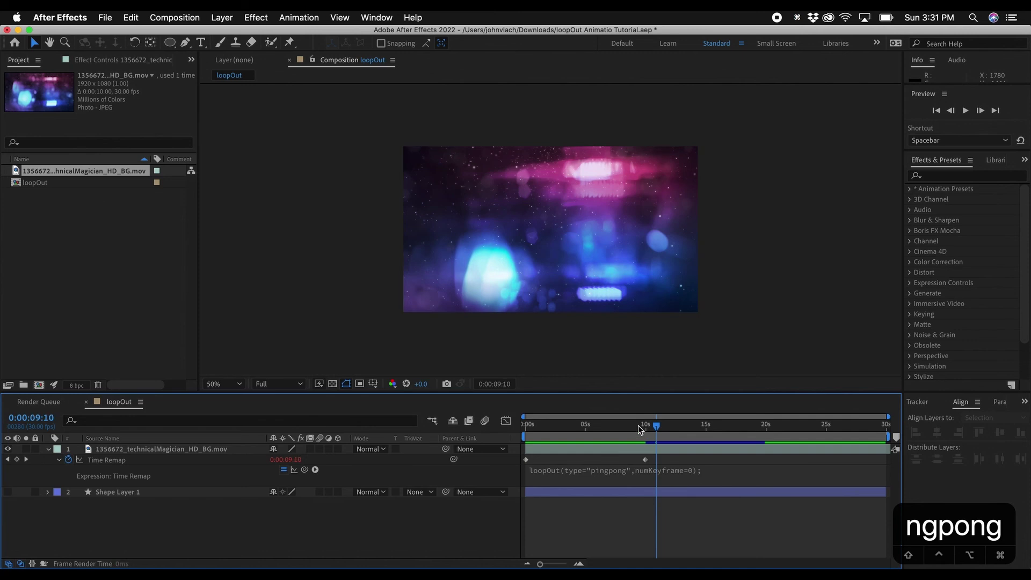
left_click_drag(637, 426, 633, 425)
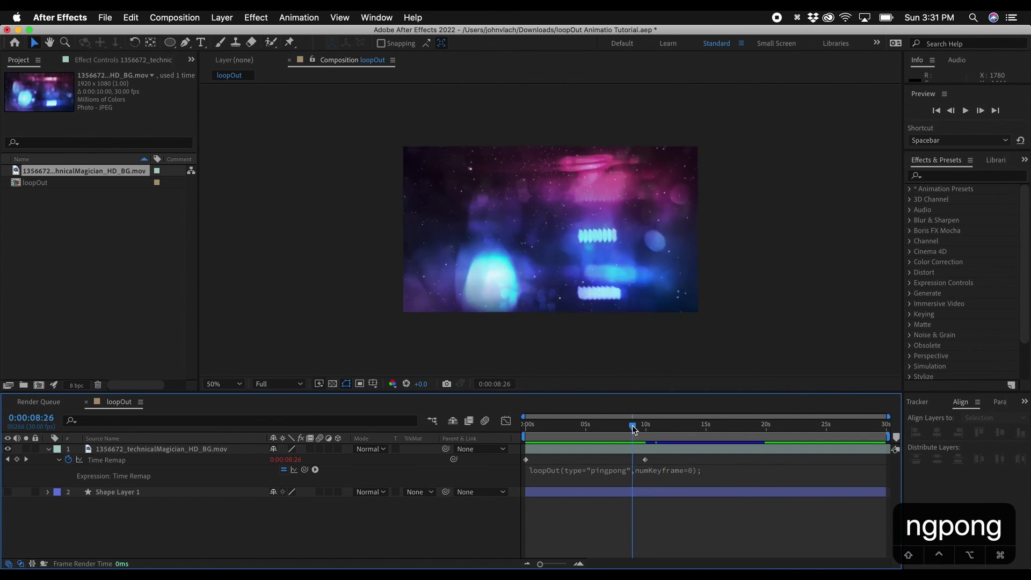
key("space")
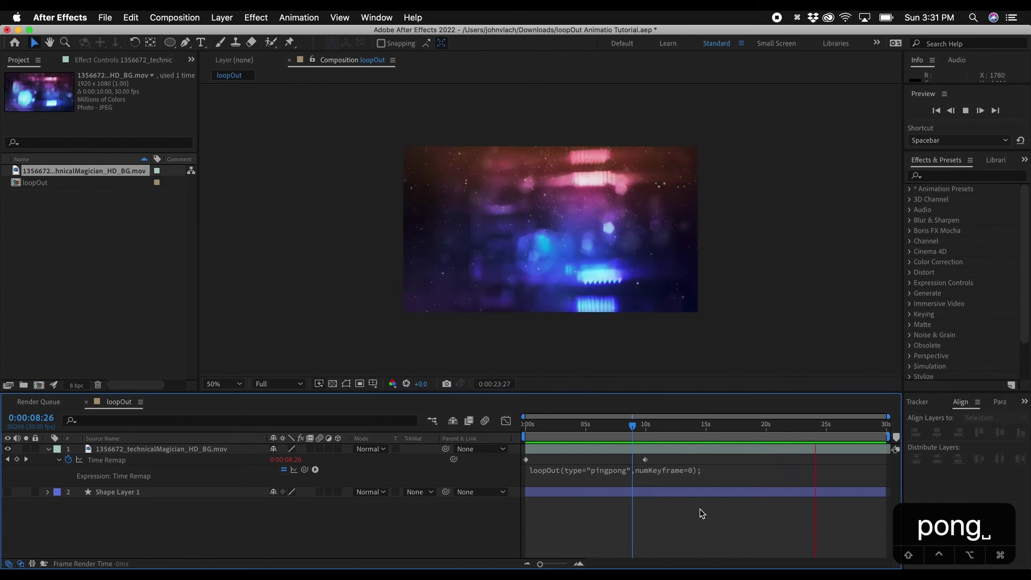
left_click(703, 425)
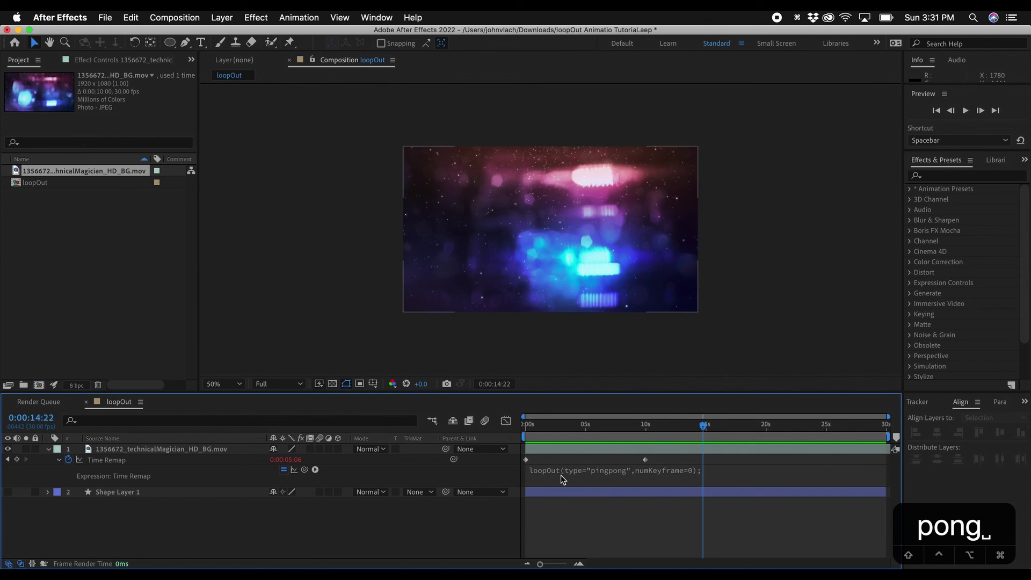
Place the cursor at the end of the pingpong Time Remap expression line.
left_click(613, 472)
left_click(660, 470)
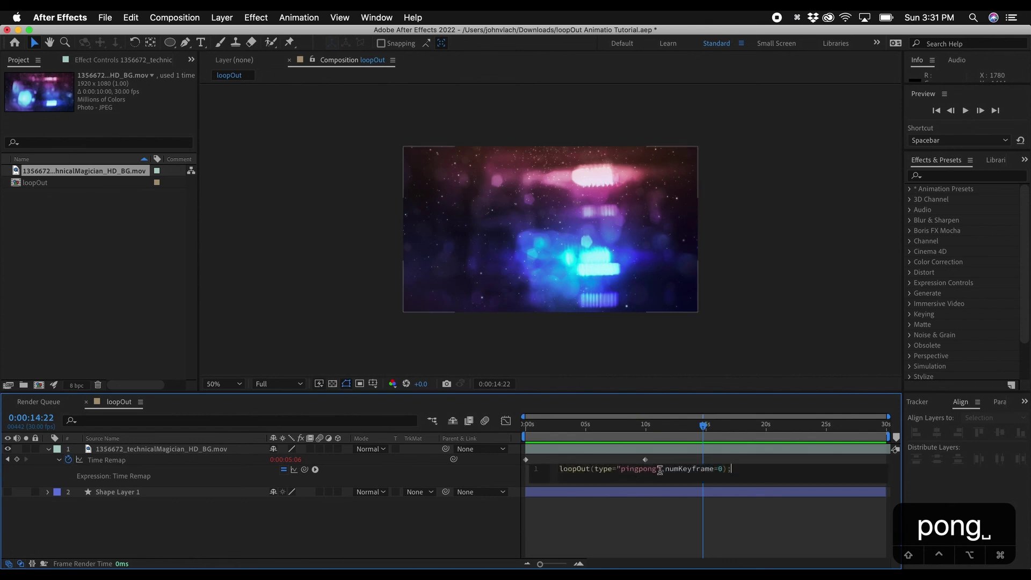